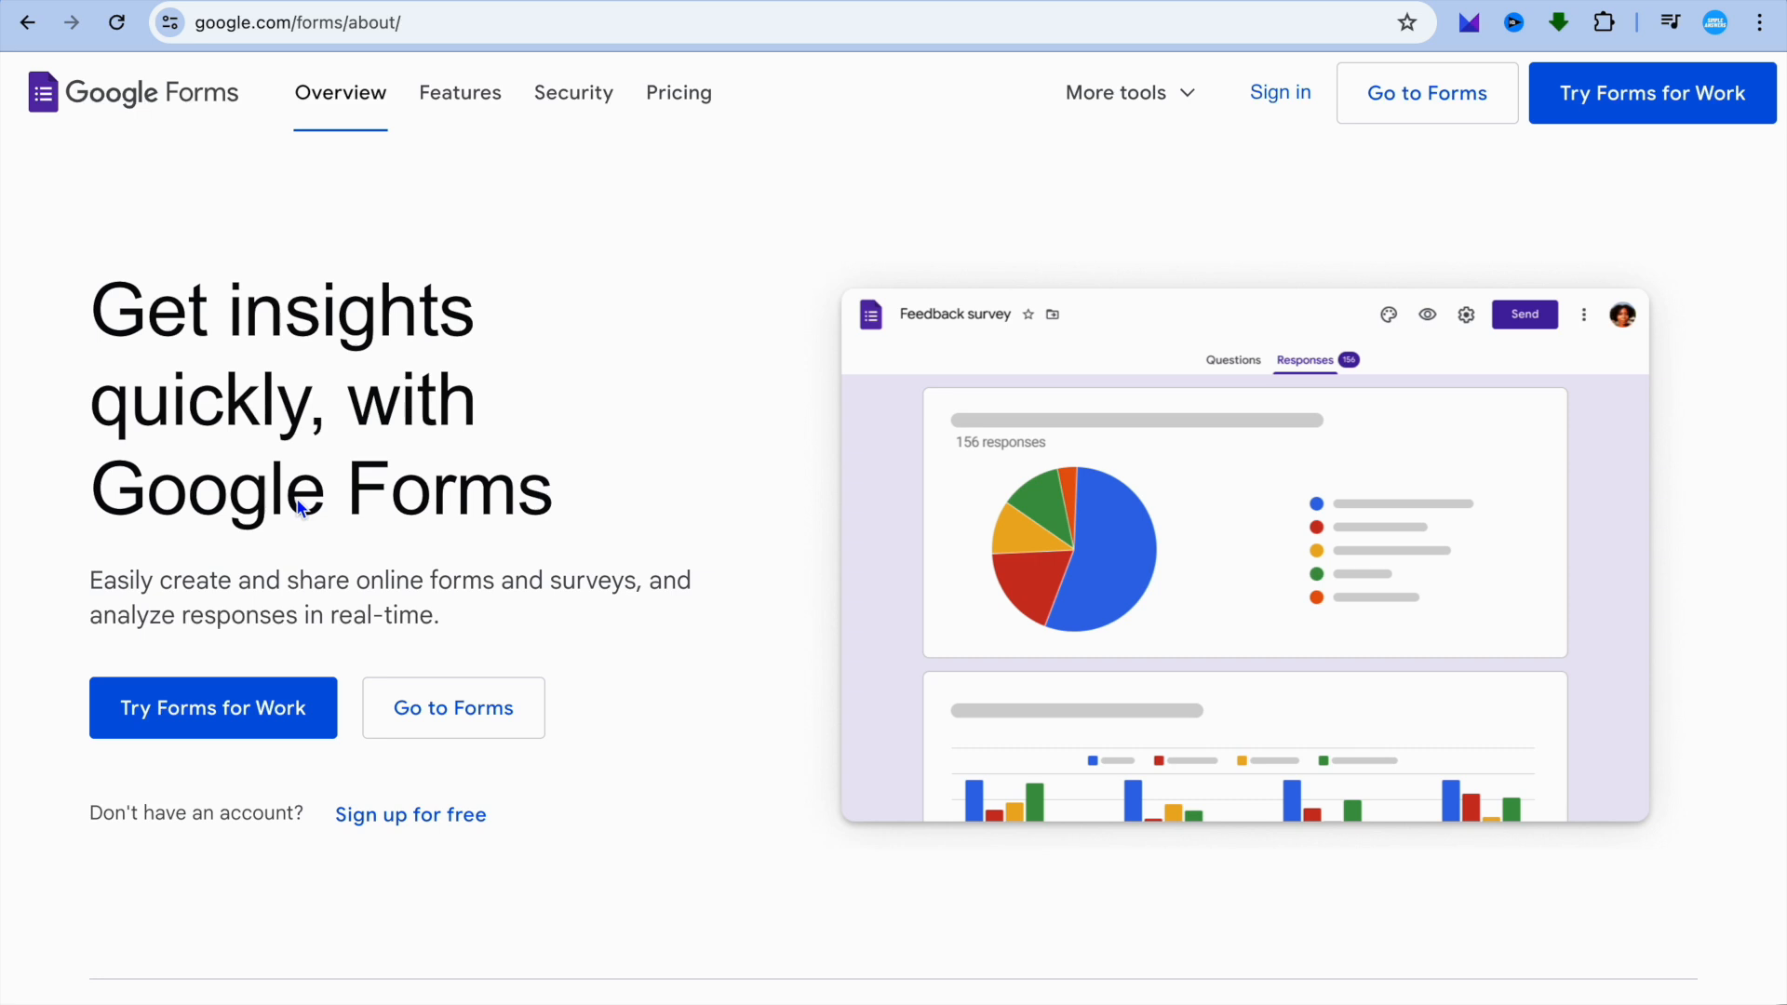
Create a blank form in Google Forms and open the add-on marketplace for it.
{"action": "left_click", "coordinate": [458, 713]}
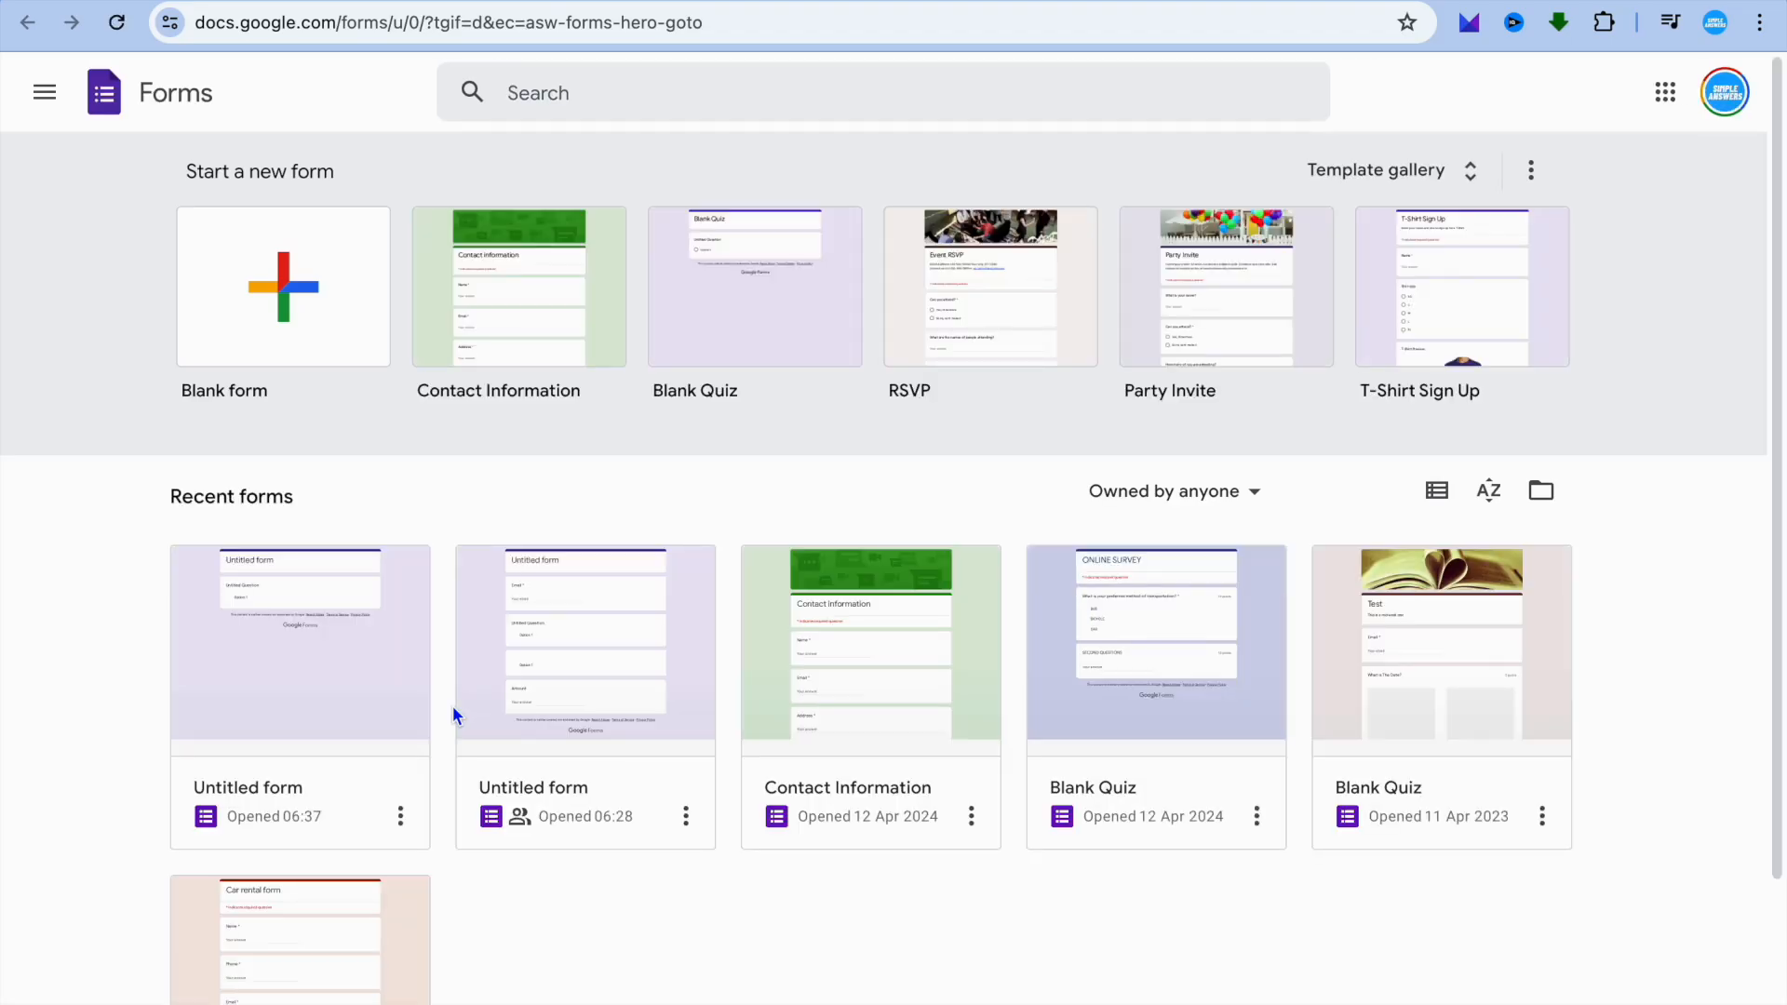
{"action": "left_click", "coordinate": [339, 333]}
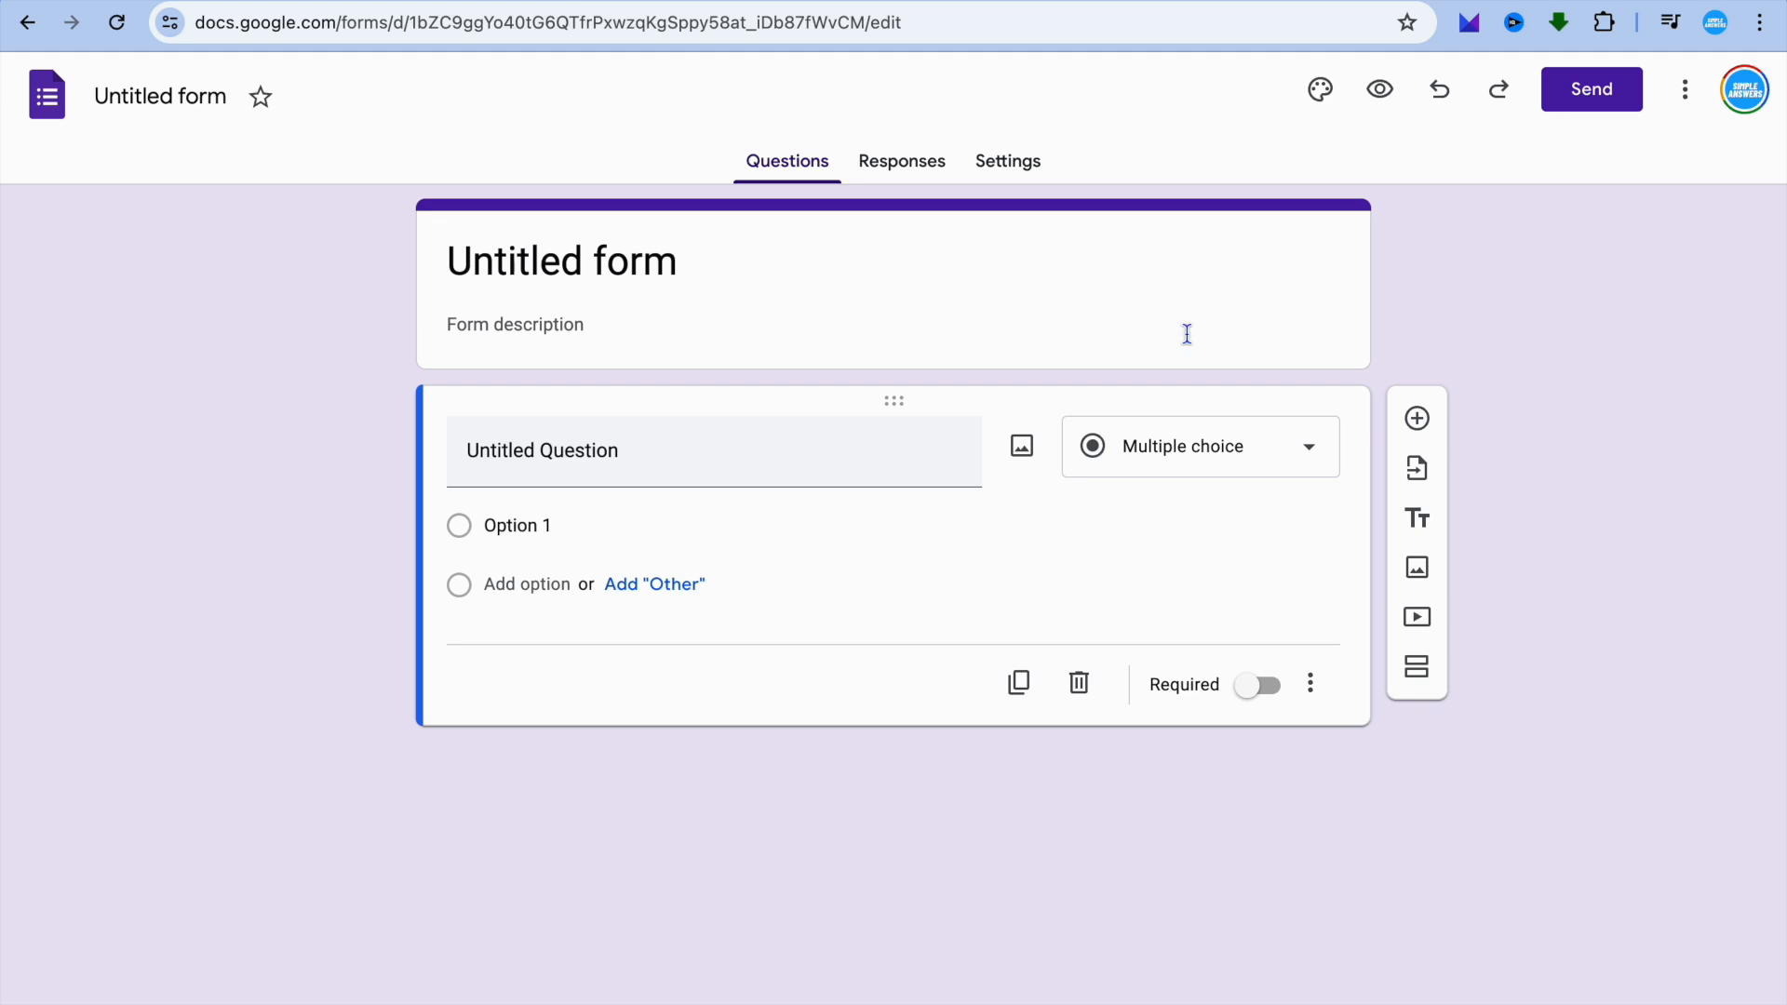
{"action": "left_click", "coordinate": [1687, 93]}
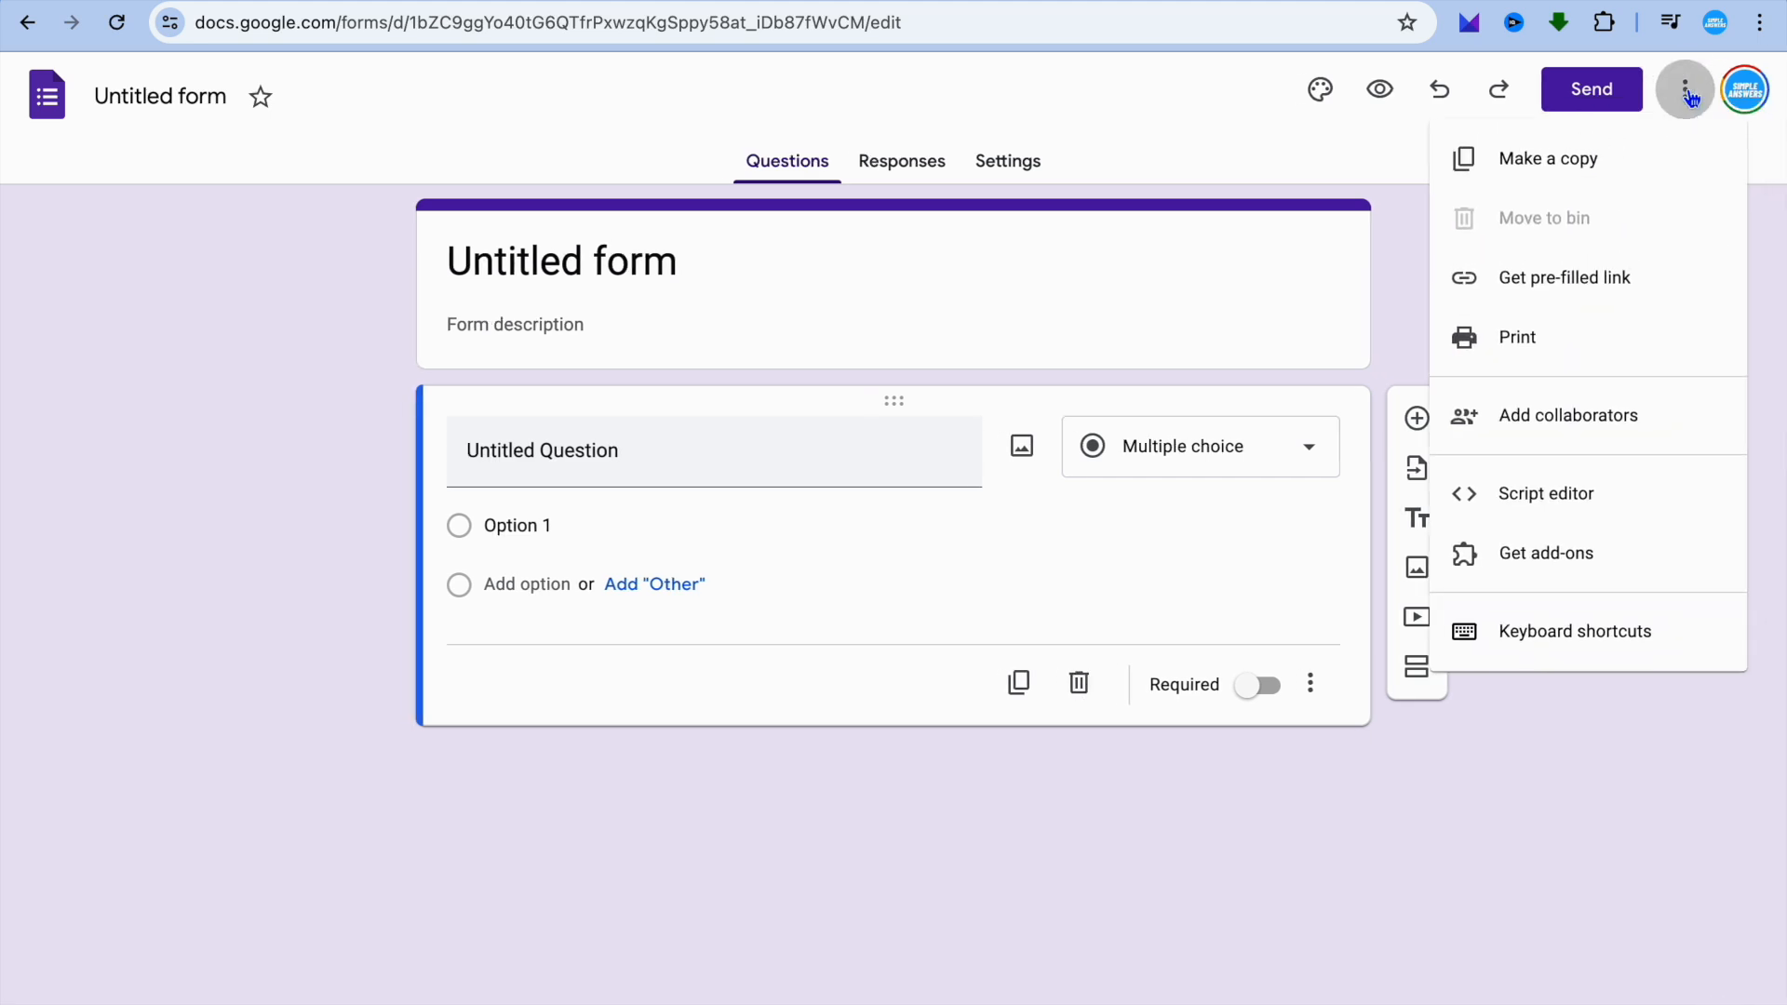
{"action": "left_click", "coordinate": [1573, 563]}
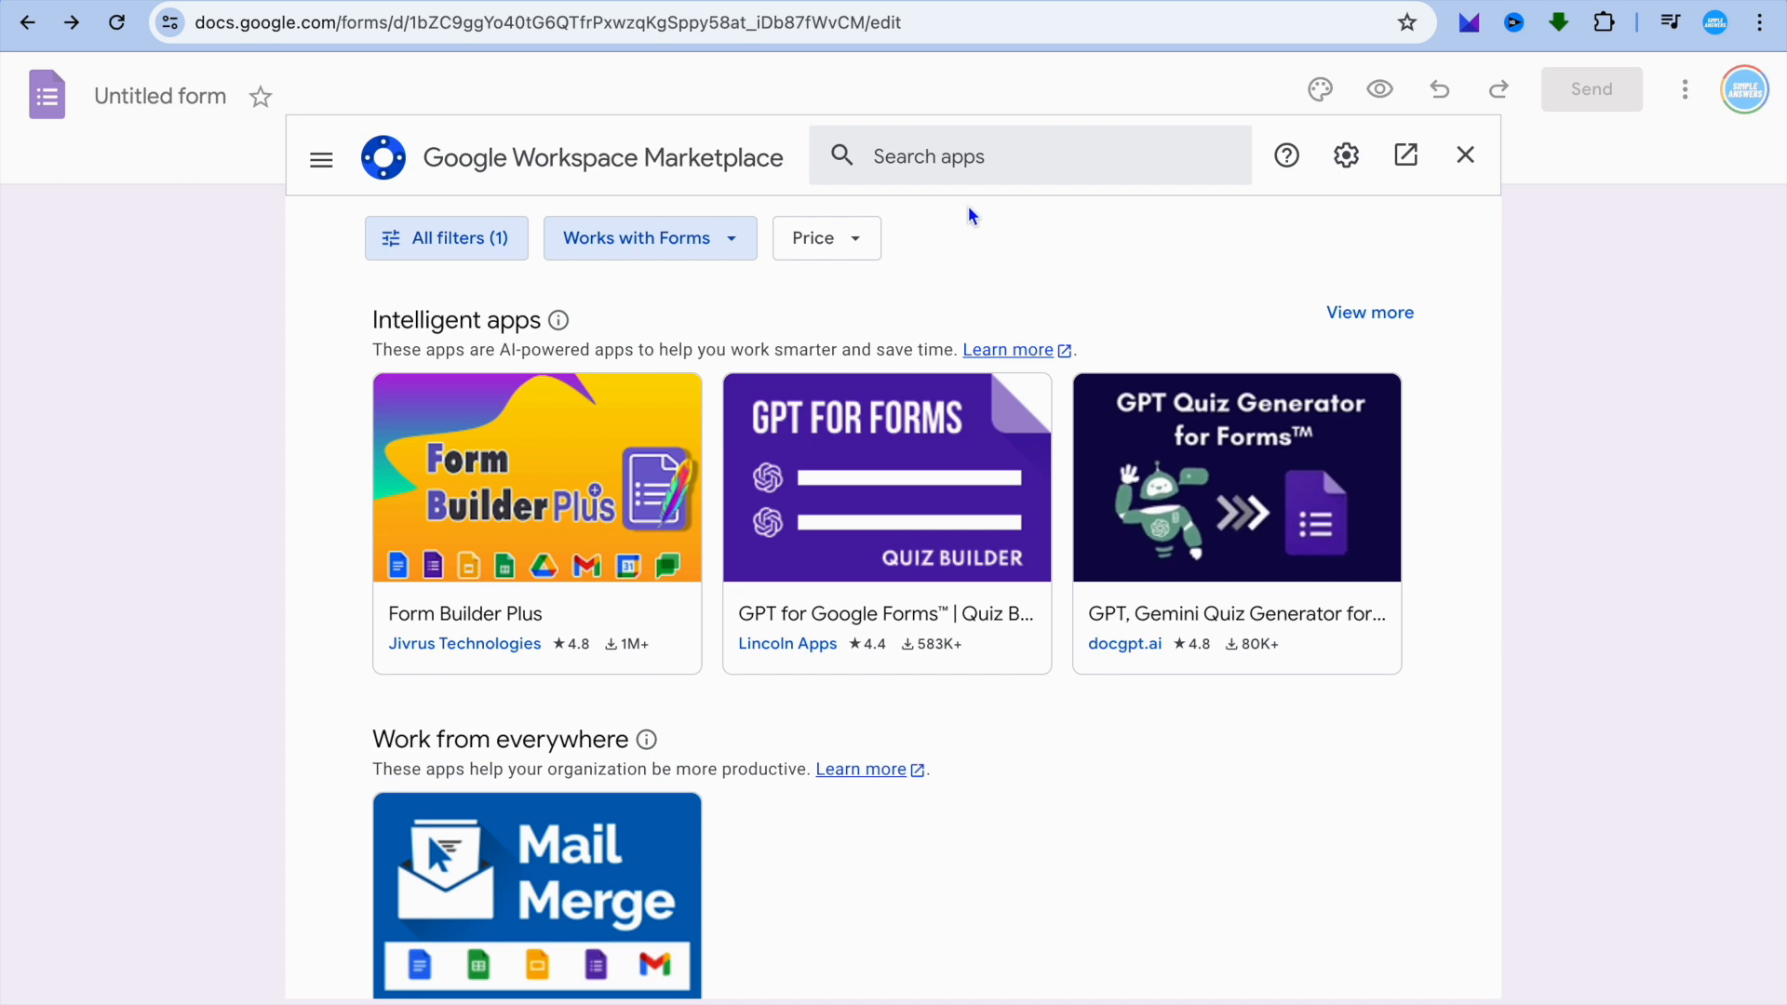
Search the marketplace for "payment" add-ons.
{"action": "left_click", "coordinate": [974, 159]}
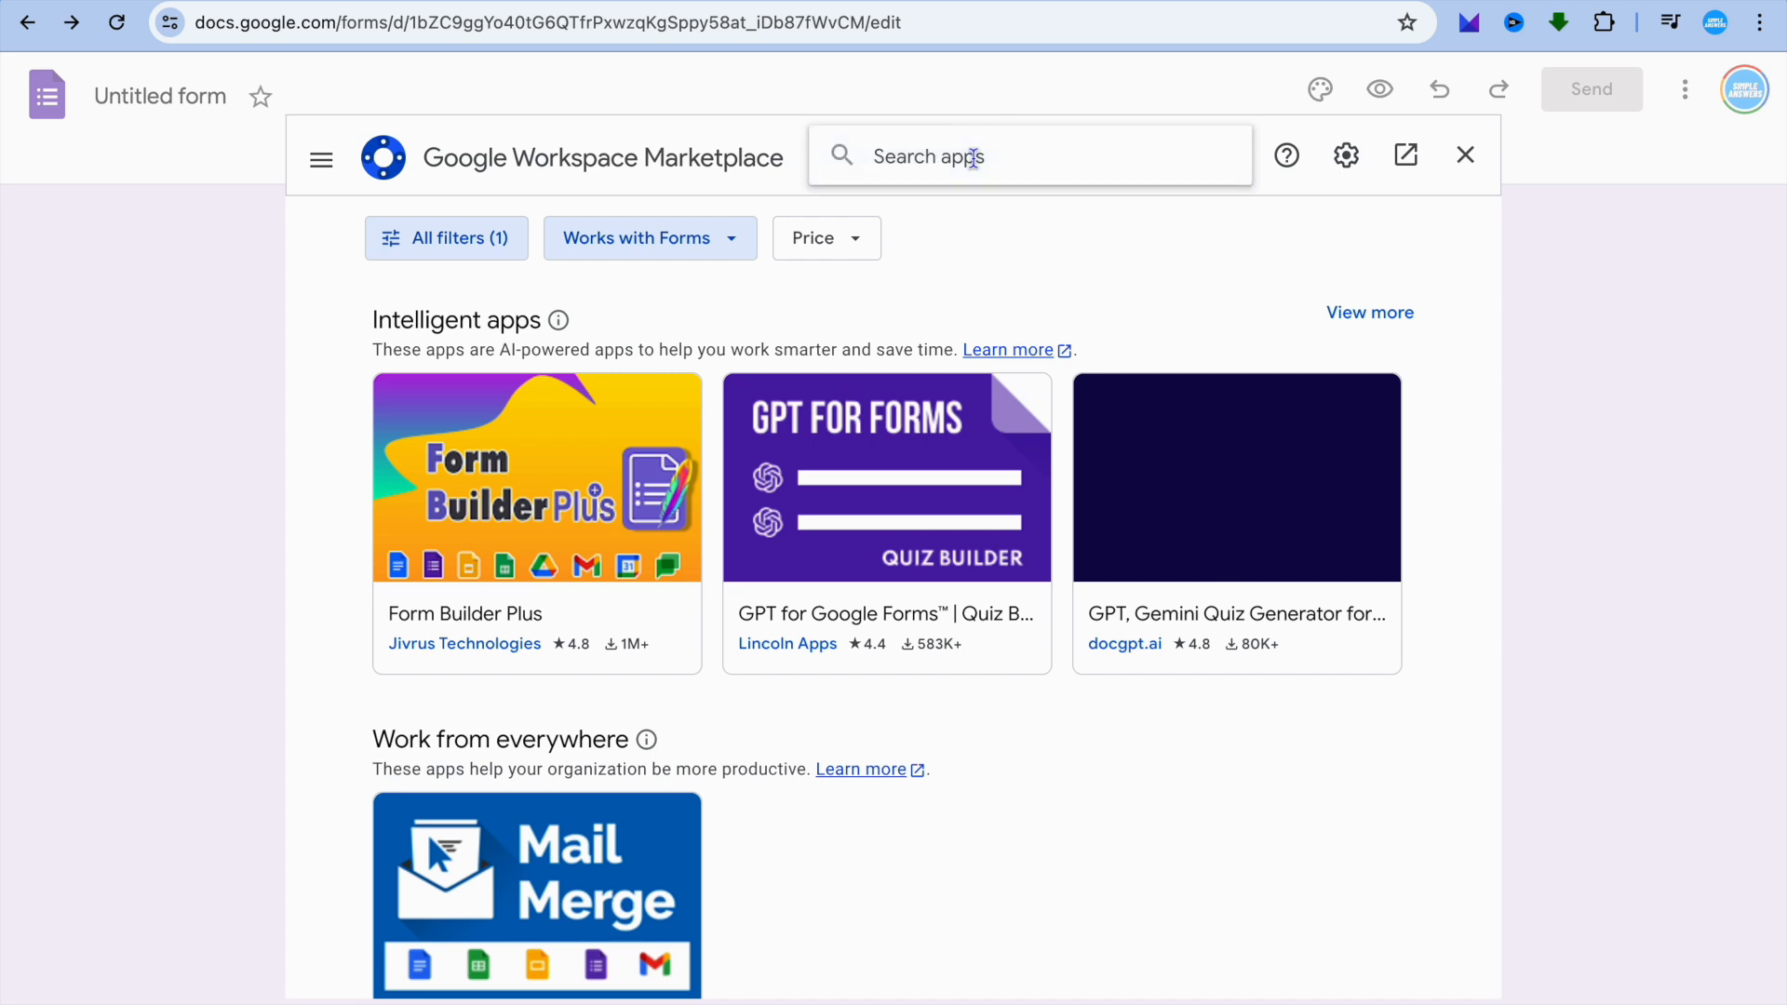
{"action": "type", "text": "pay"}
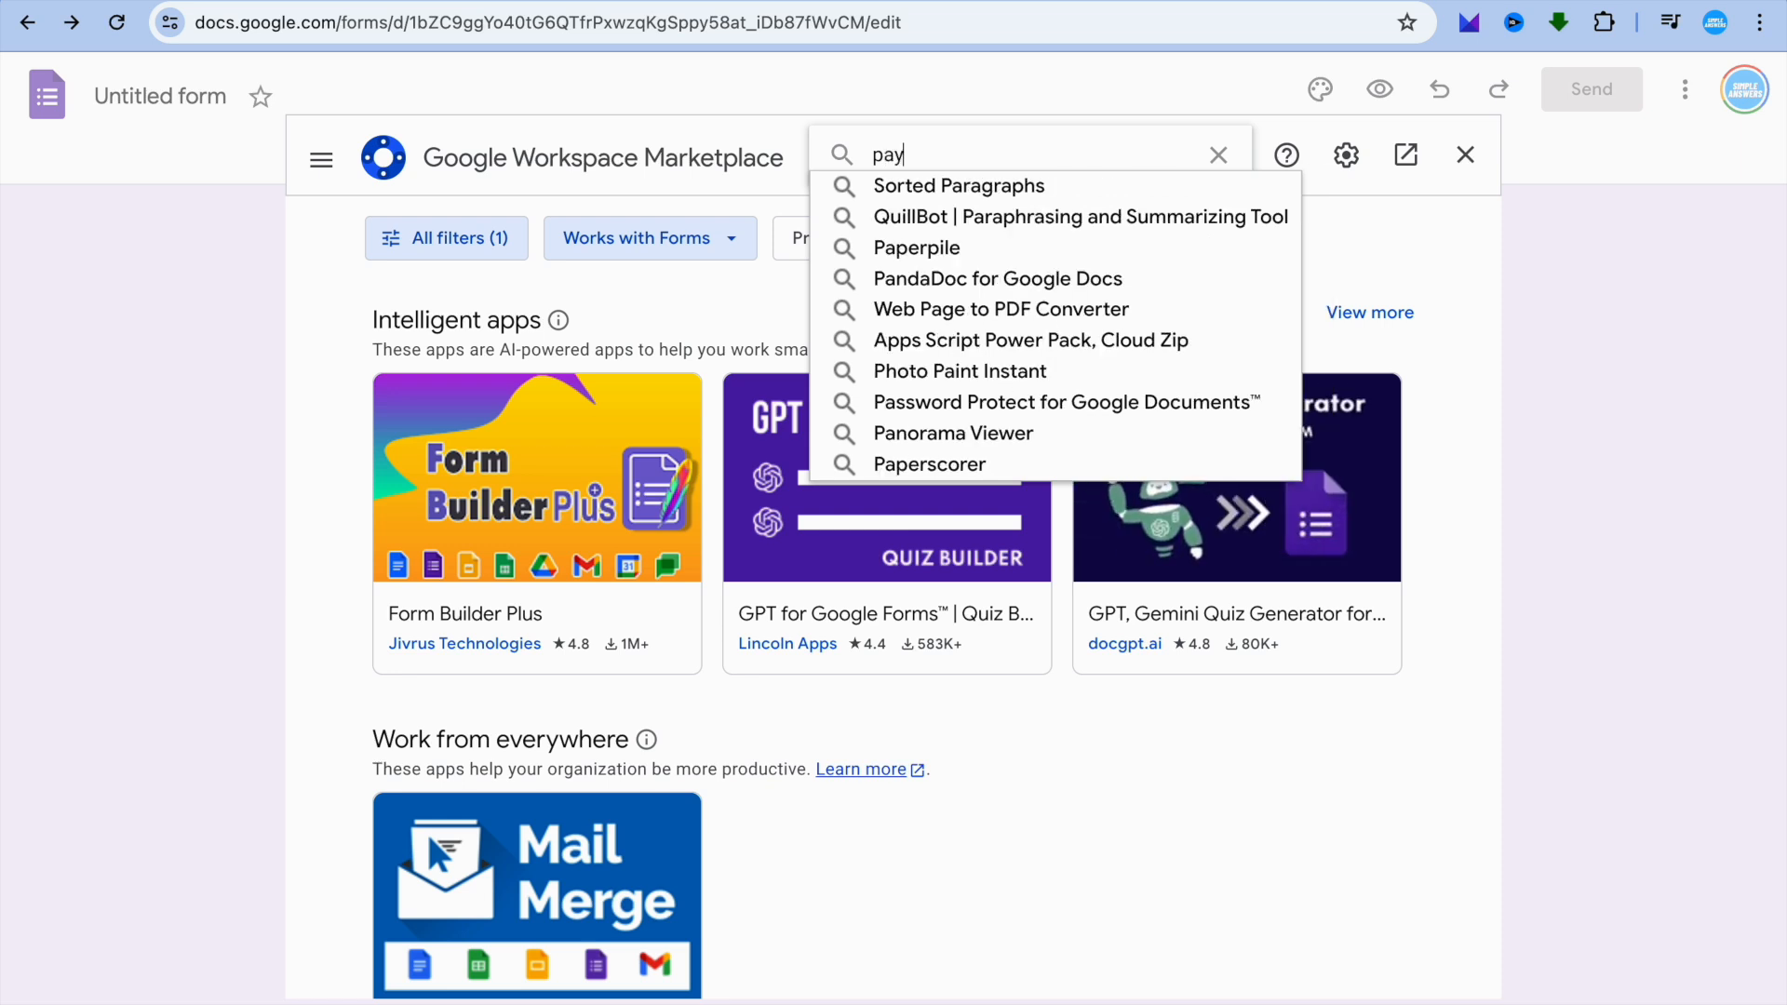
{"action": "type", "text": "ment"}
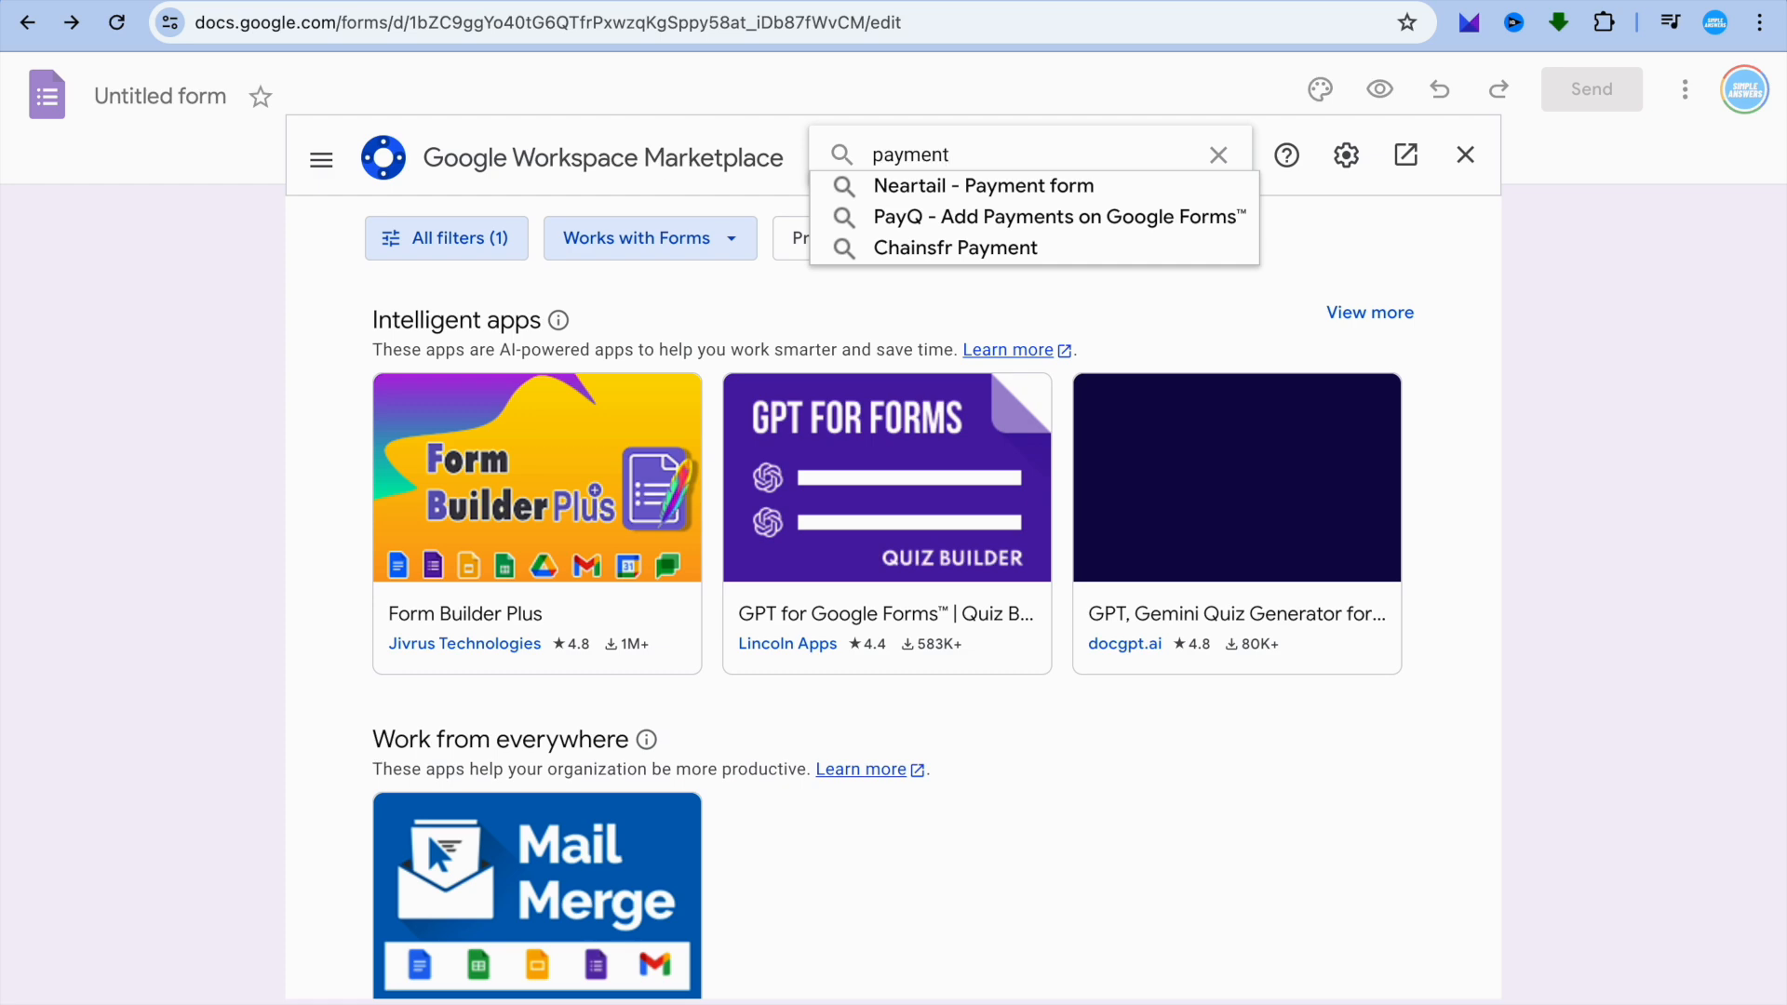
{"action": "key", "text": "Return"}
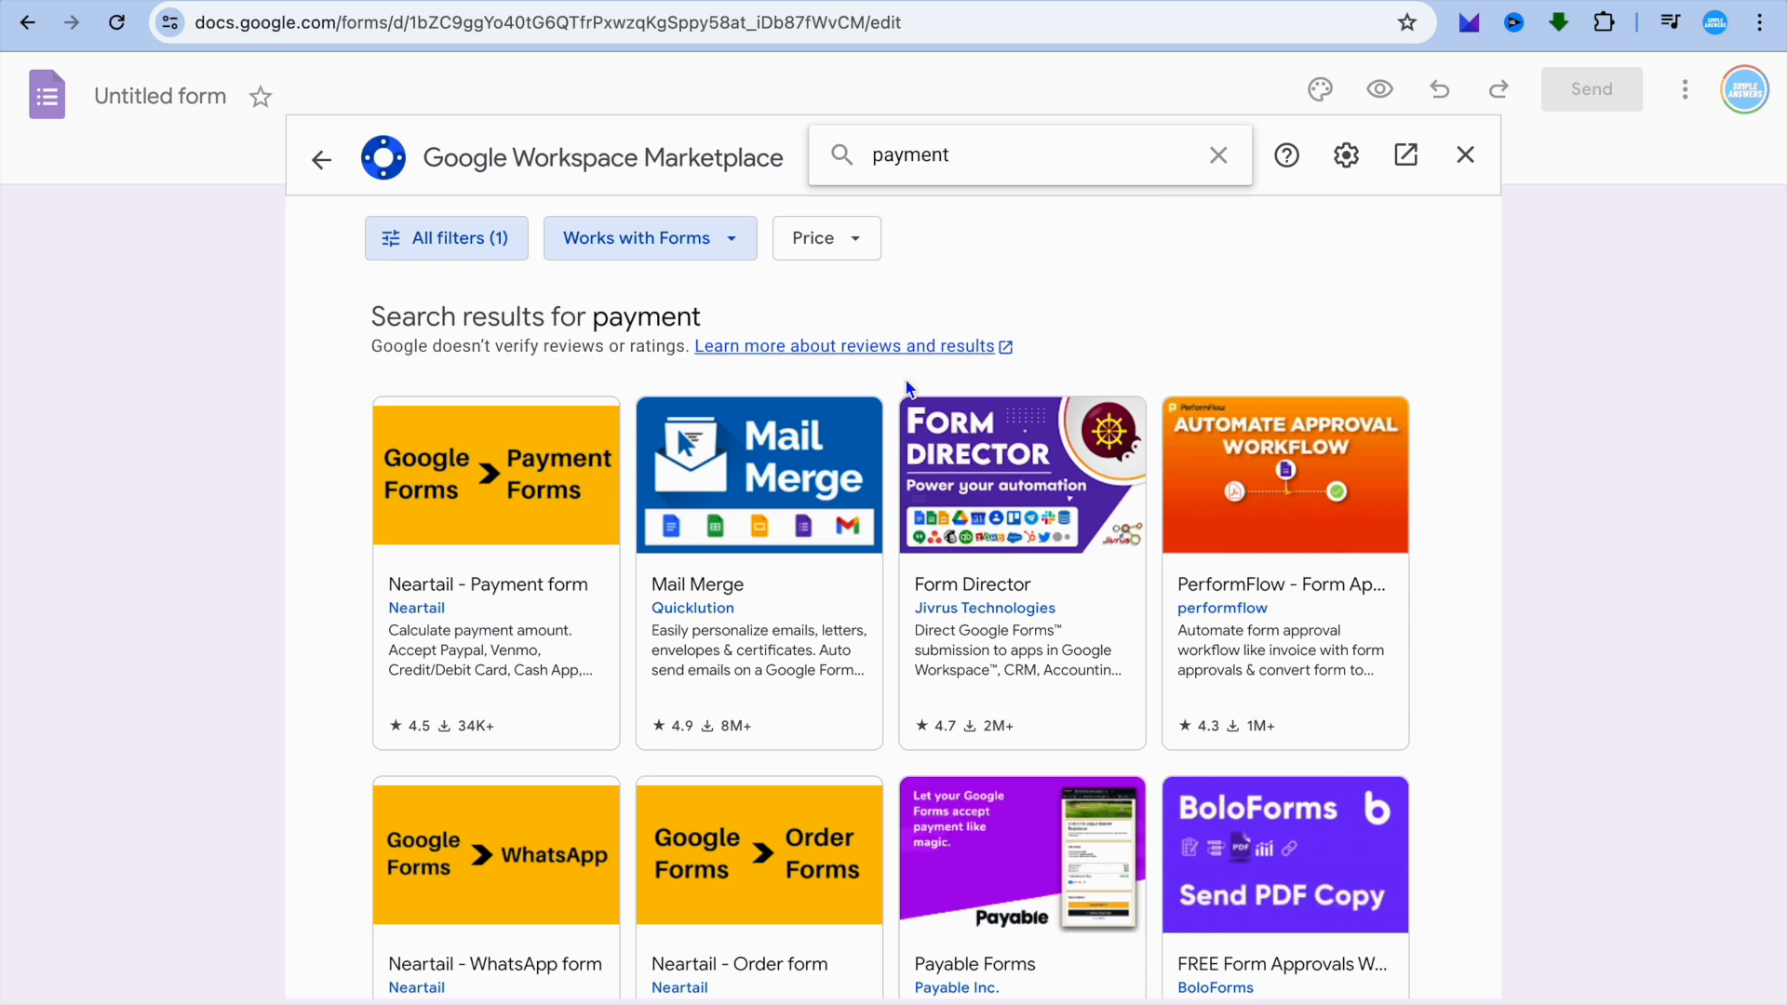
Install the Payable Forms add-on from the search results, authorise it with the signed-in Google account, and close the marketplace.
{"action": "scroll", "coordinate": [984, 480], "scroll_direction": "down", "scroll_amount": 1}
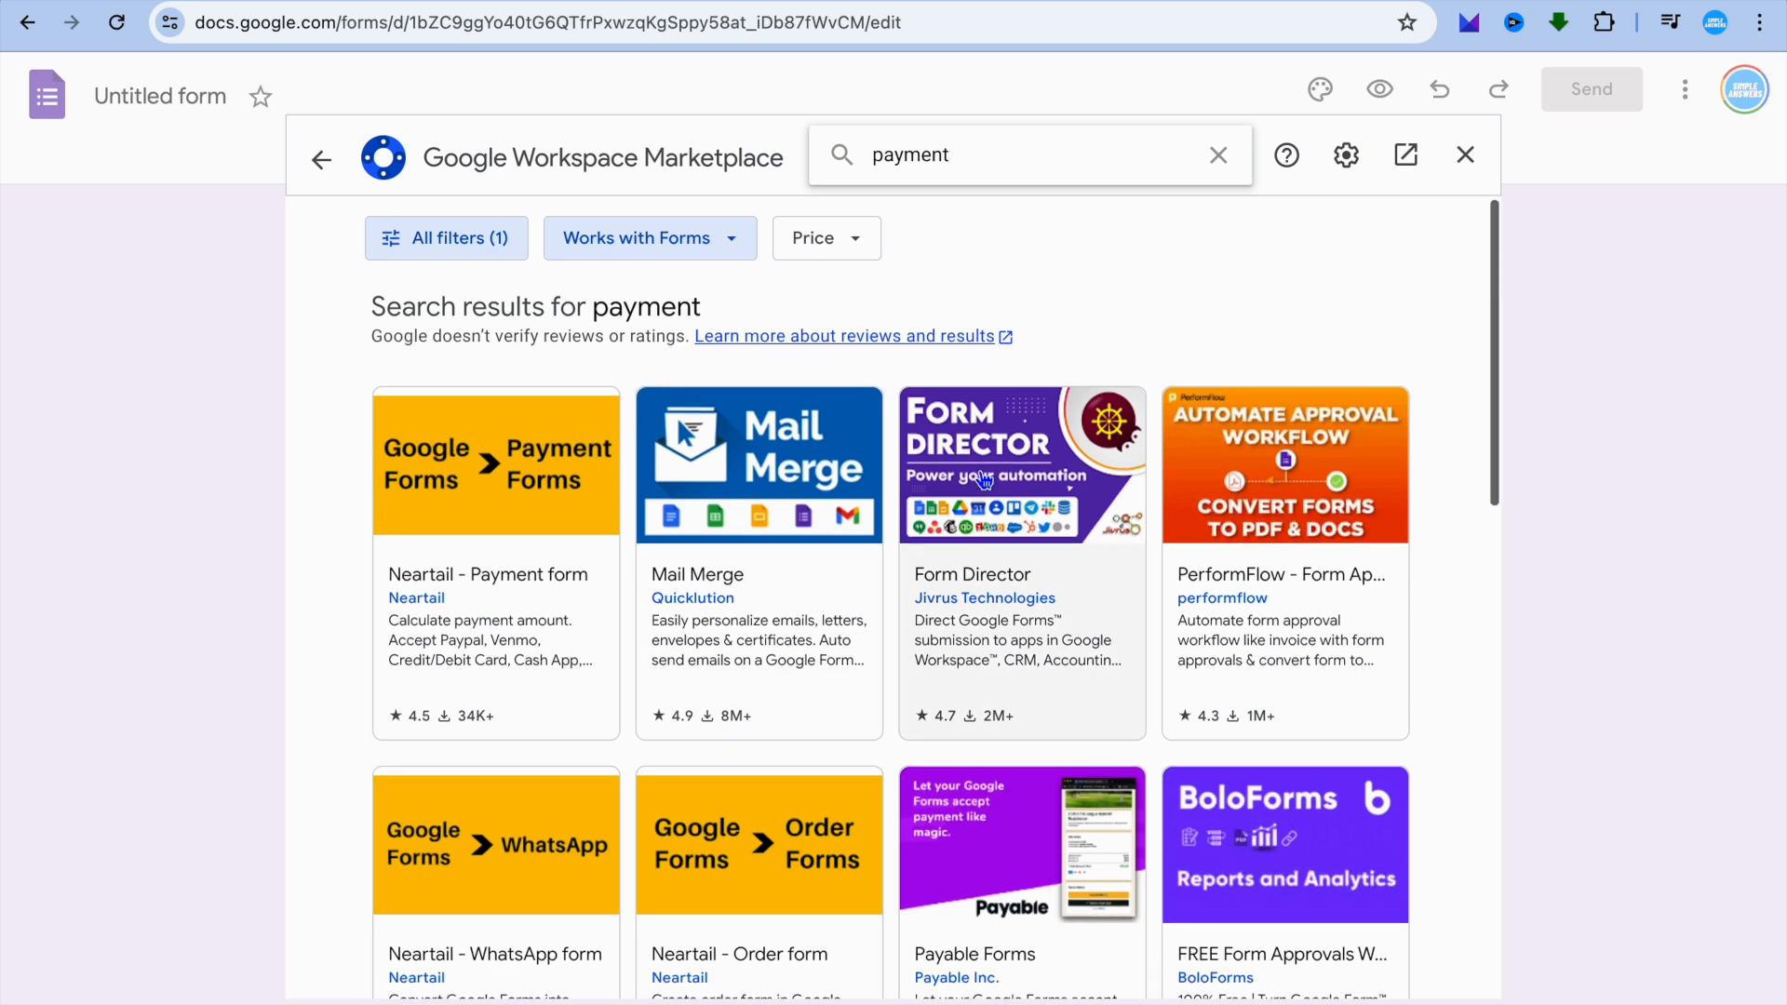
{"action": "scroll", "coordinate": [985, 480], "scroll_direction": "down", "scroll_amount": 3}
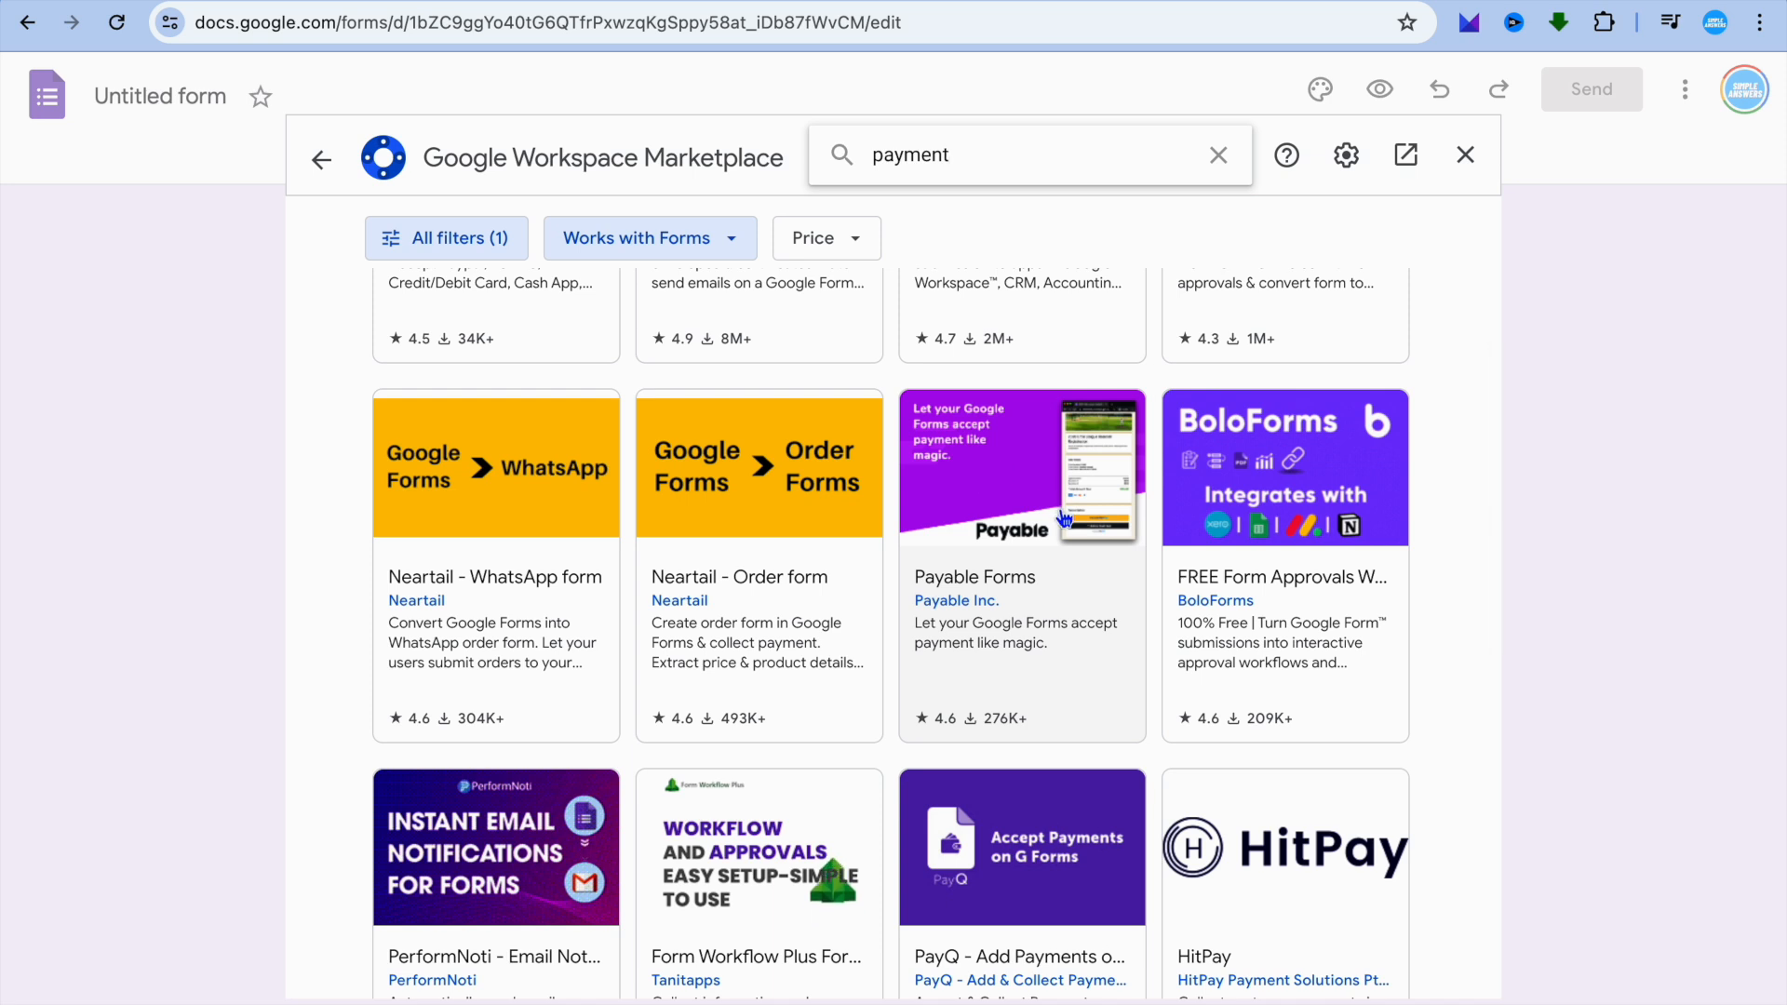
{"action": "left_click", "coordinate": [1008, 567]}
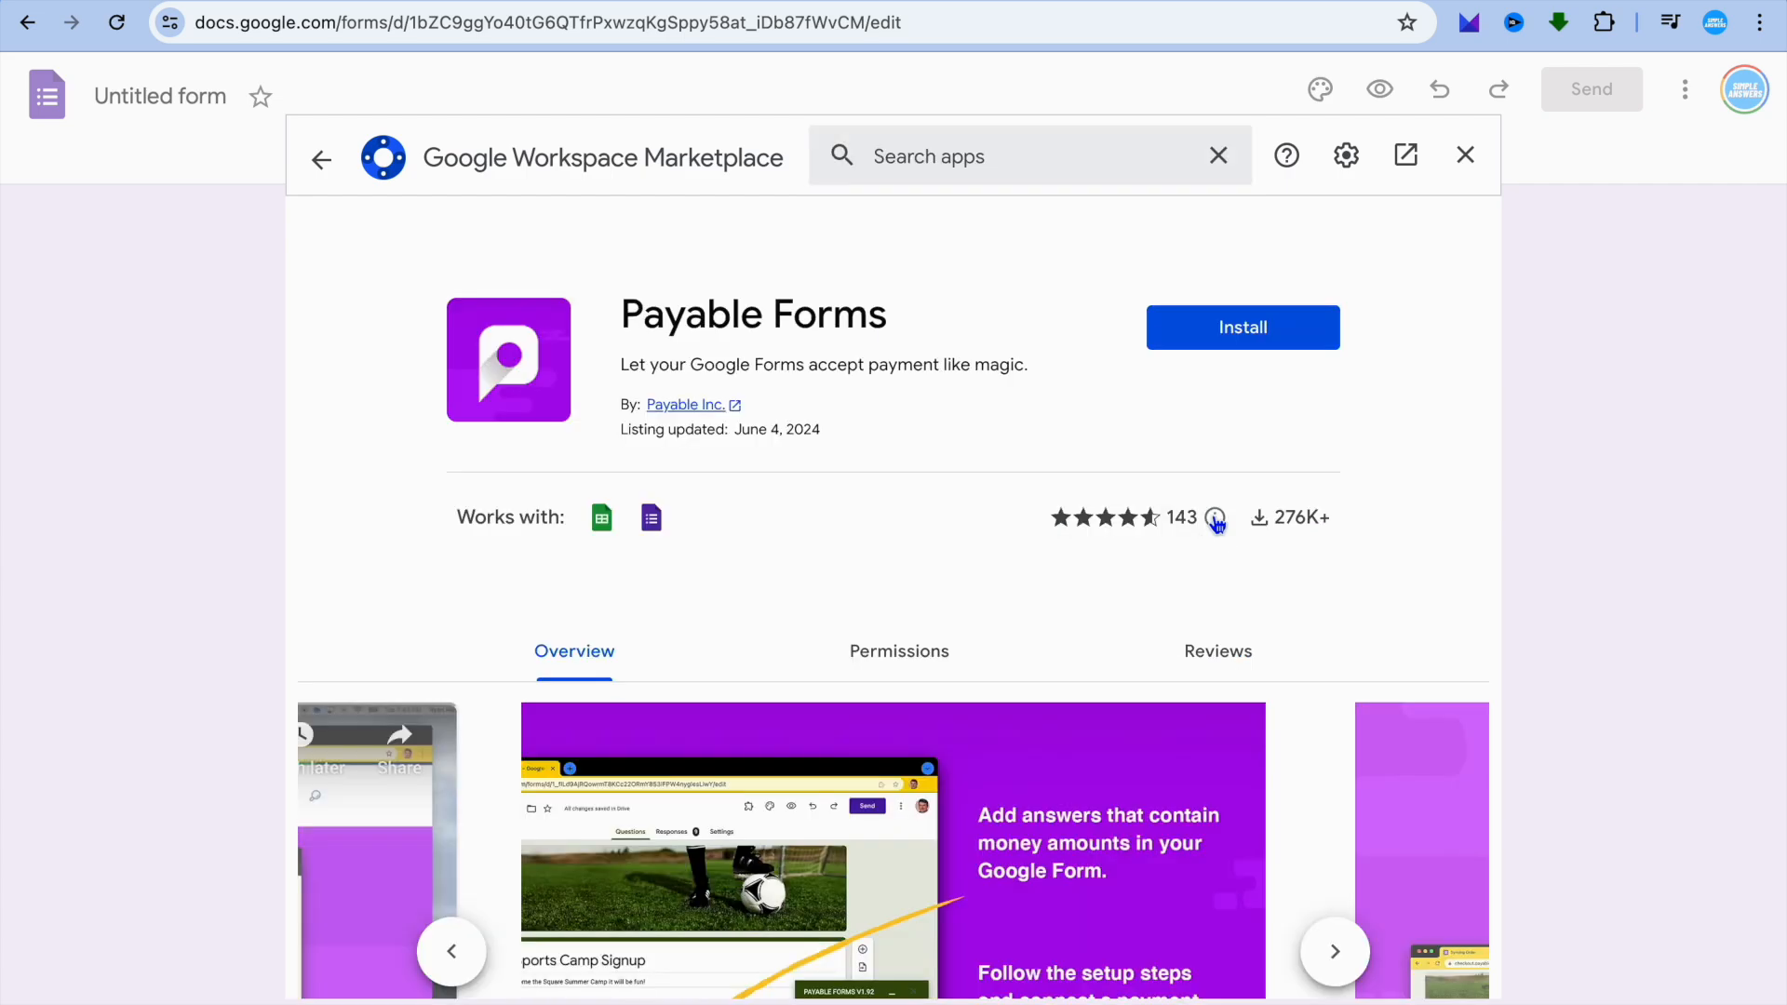
{"action": "left_click", "coordinate": [1254, 340]}
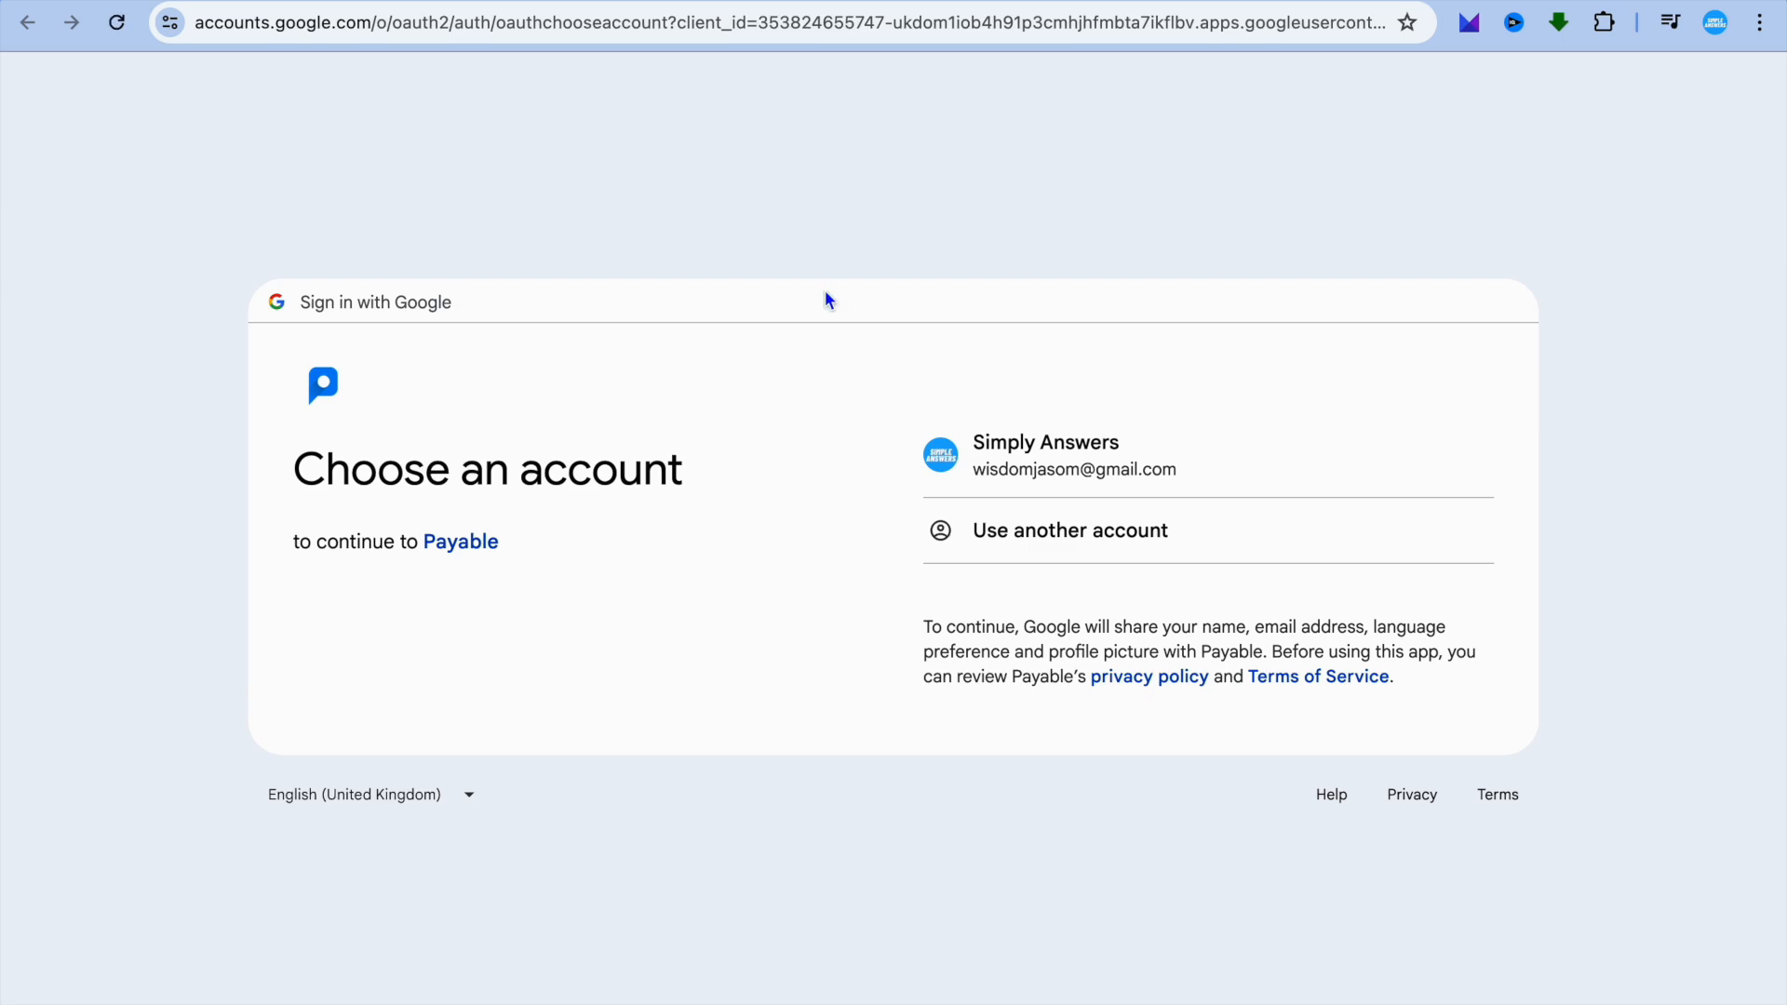
{"action": "left_click", "coordinate": [1047, 462]}
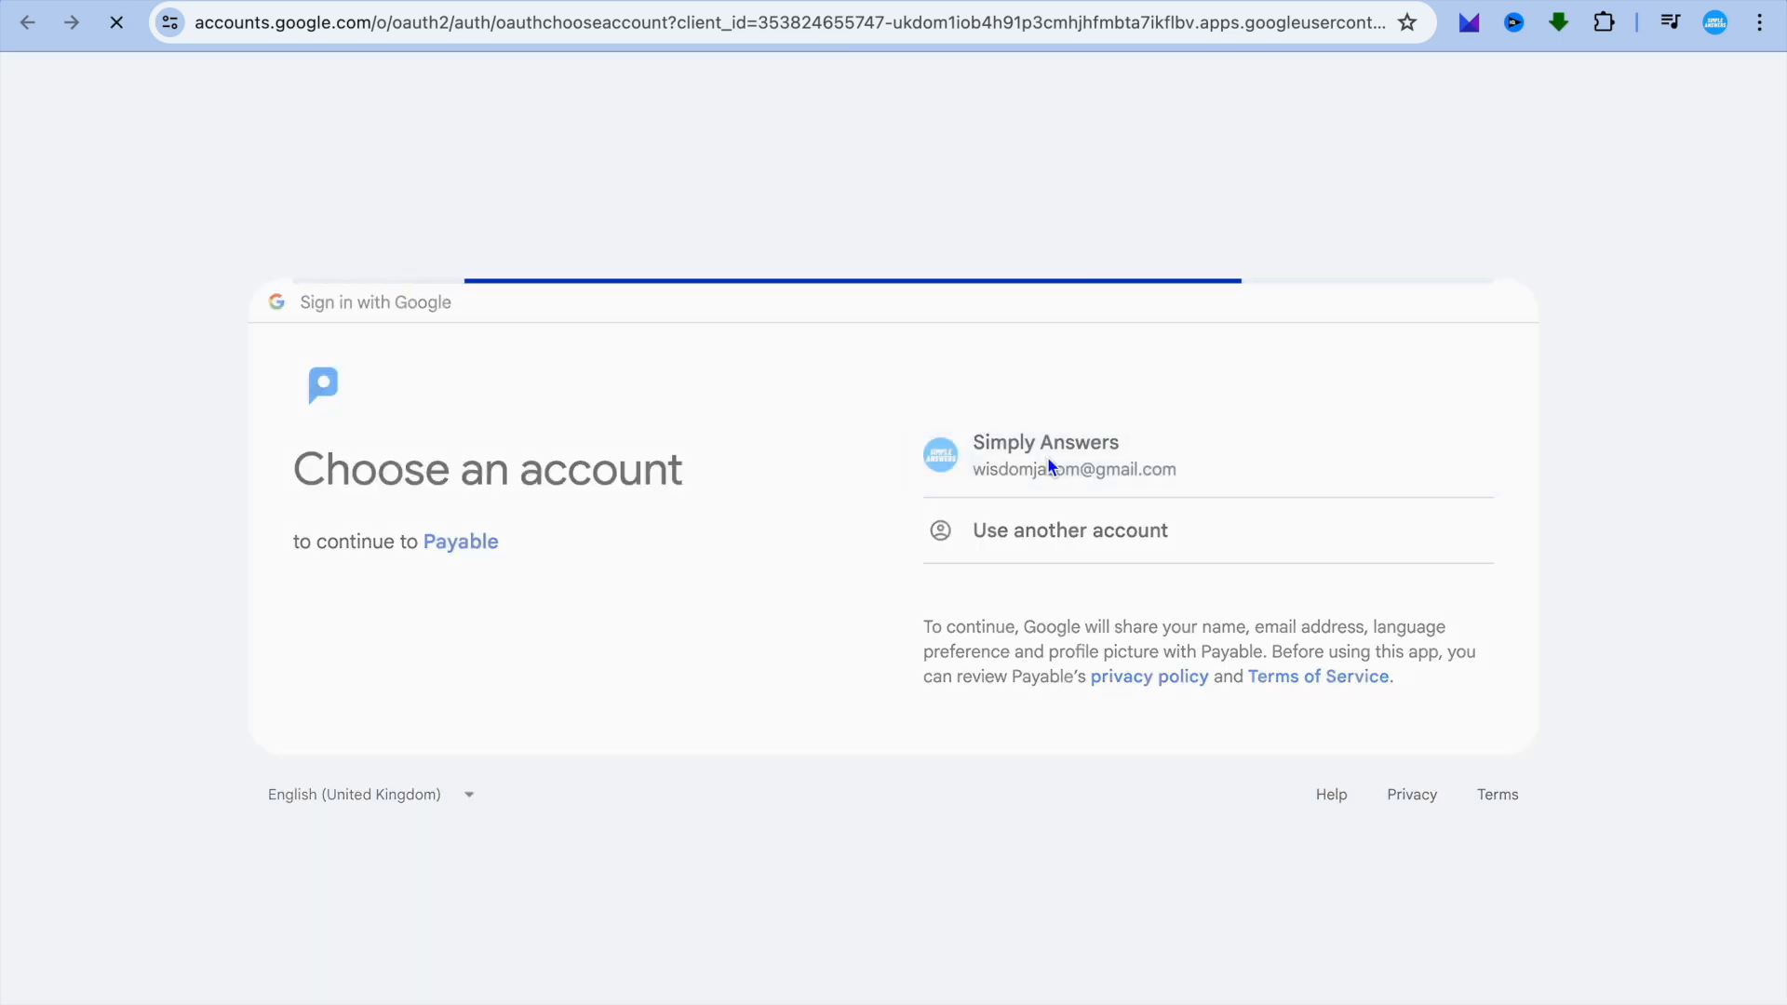
{"action": "left_click", "coordinate": [1075, 686]}
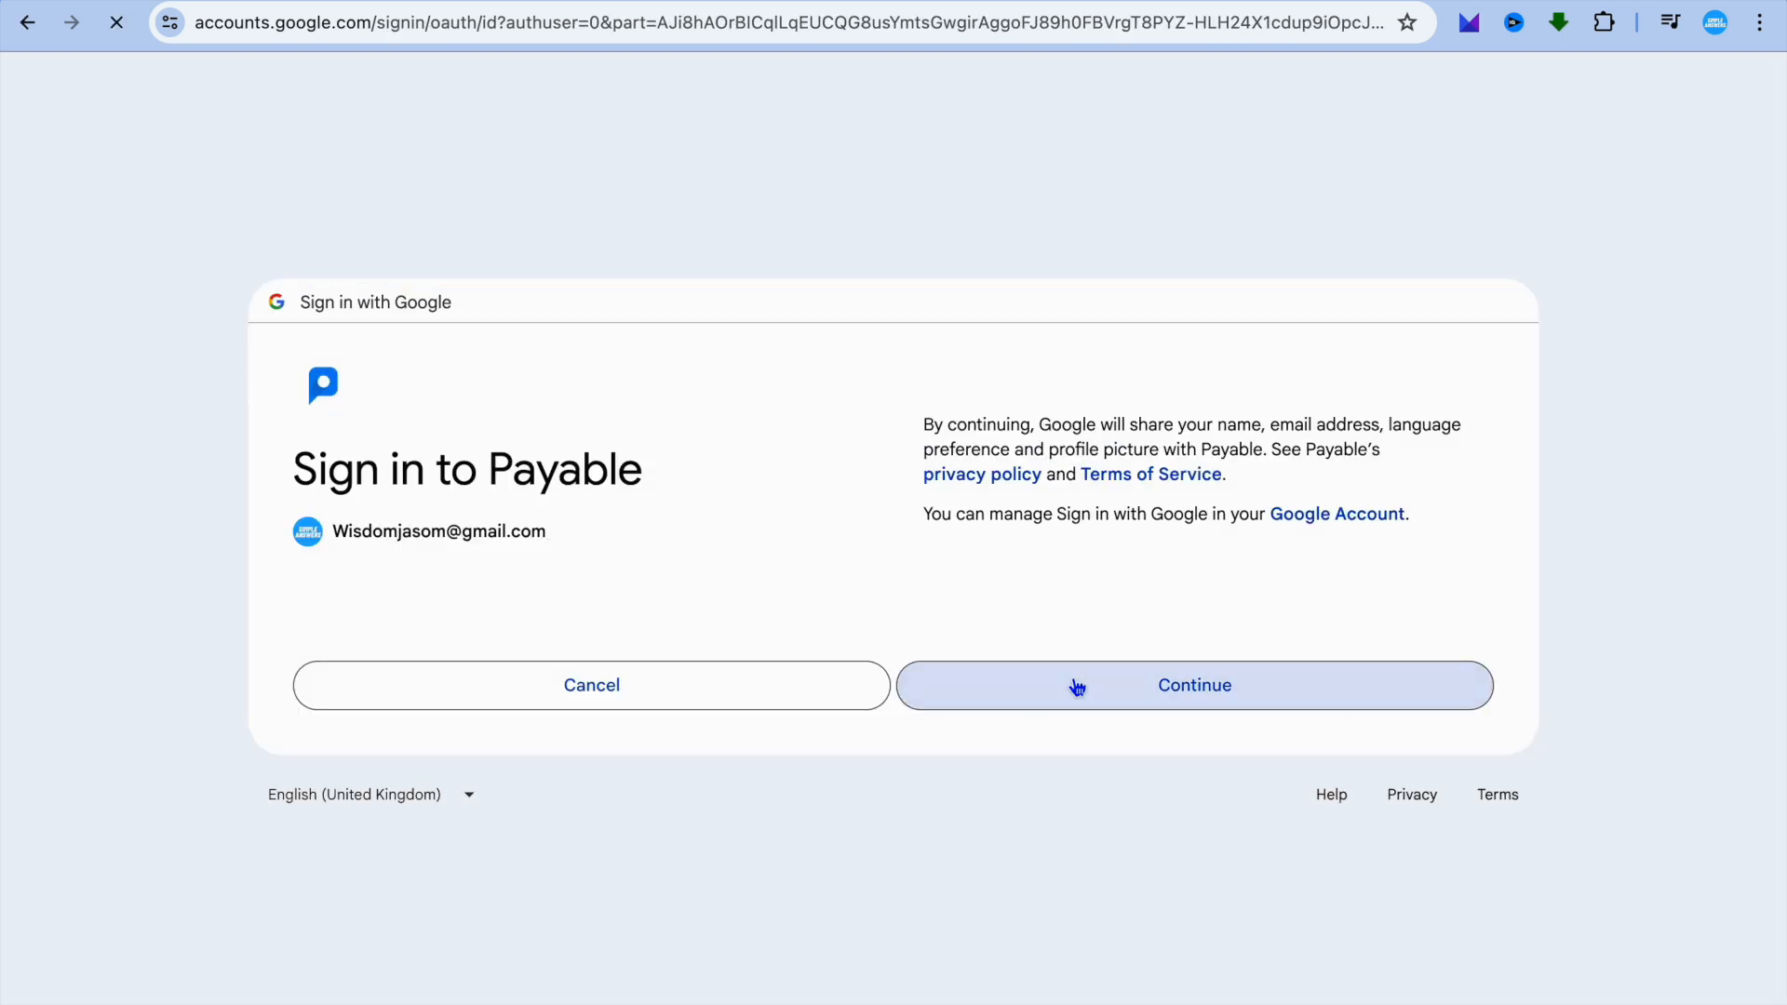
{"action": "left_click", "coordinate": [1168, 999]}
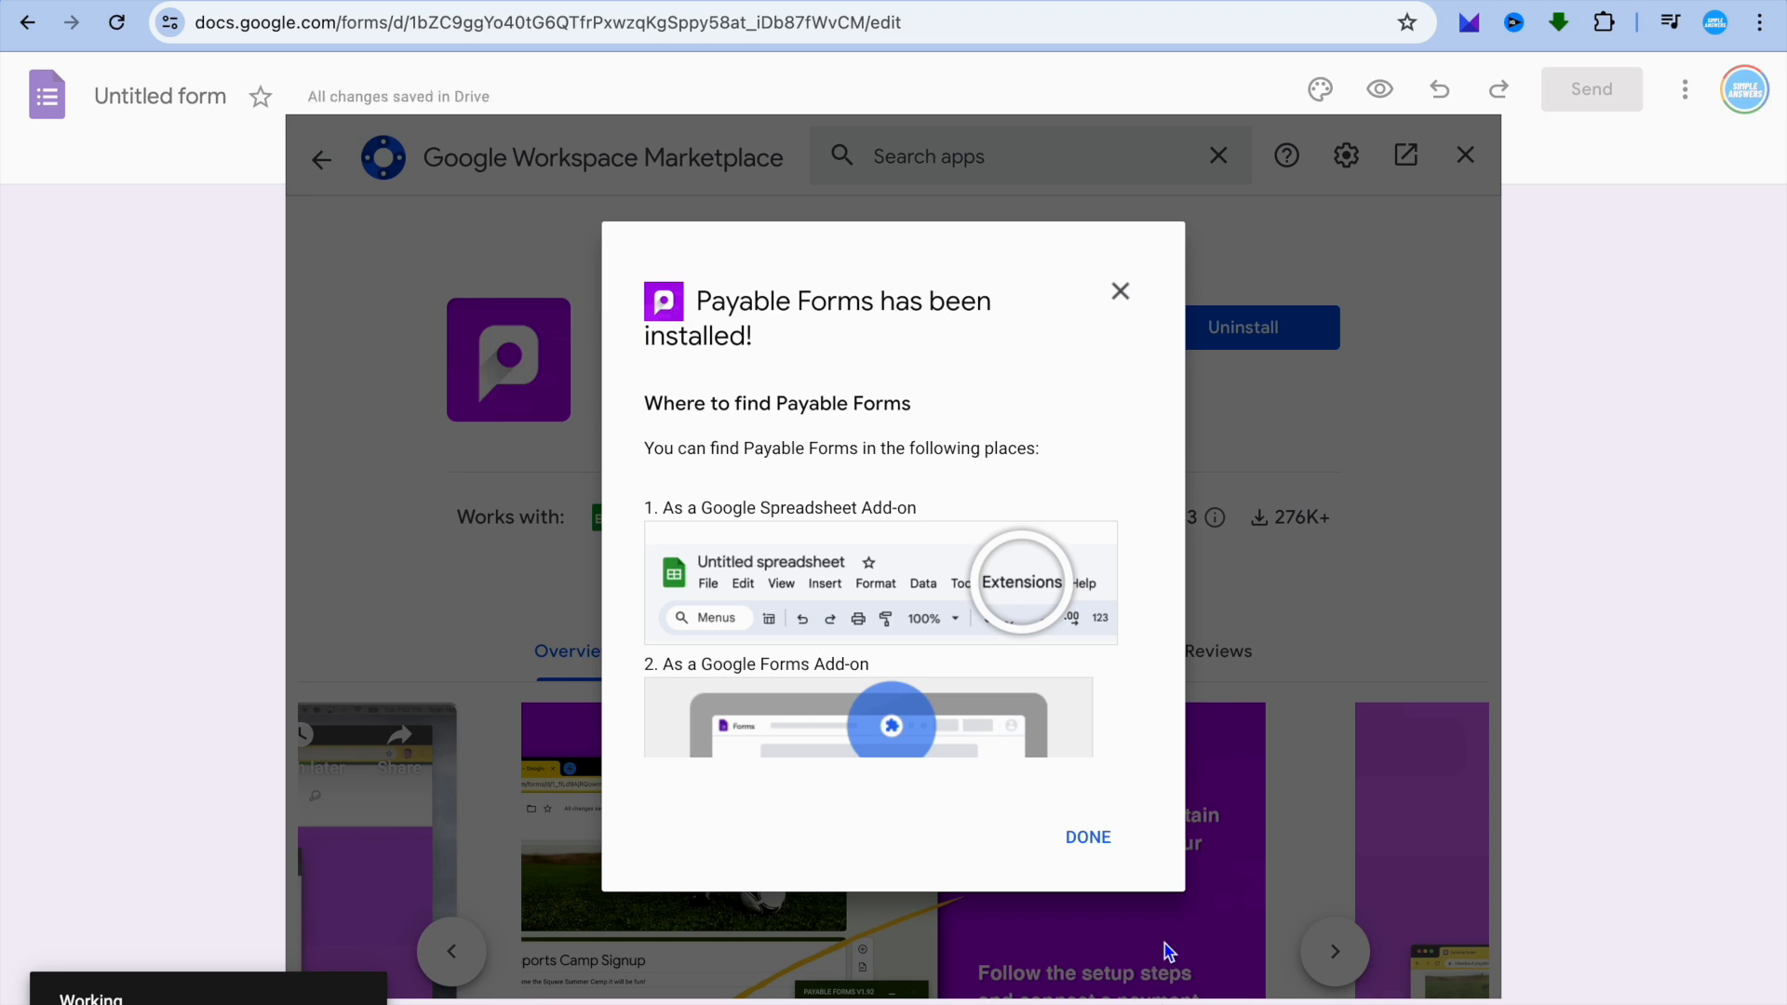
{"action": "left_click", "coordinate": [1087, 841]}
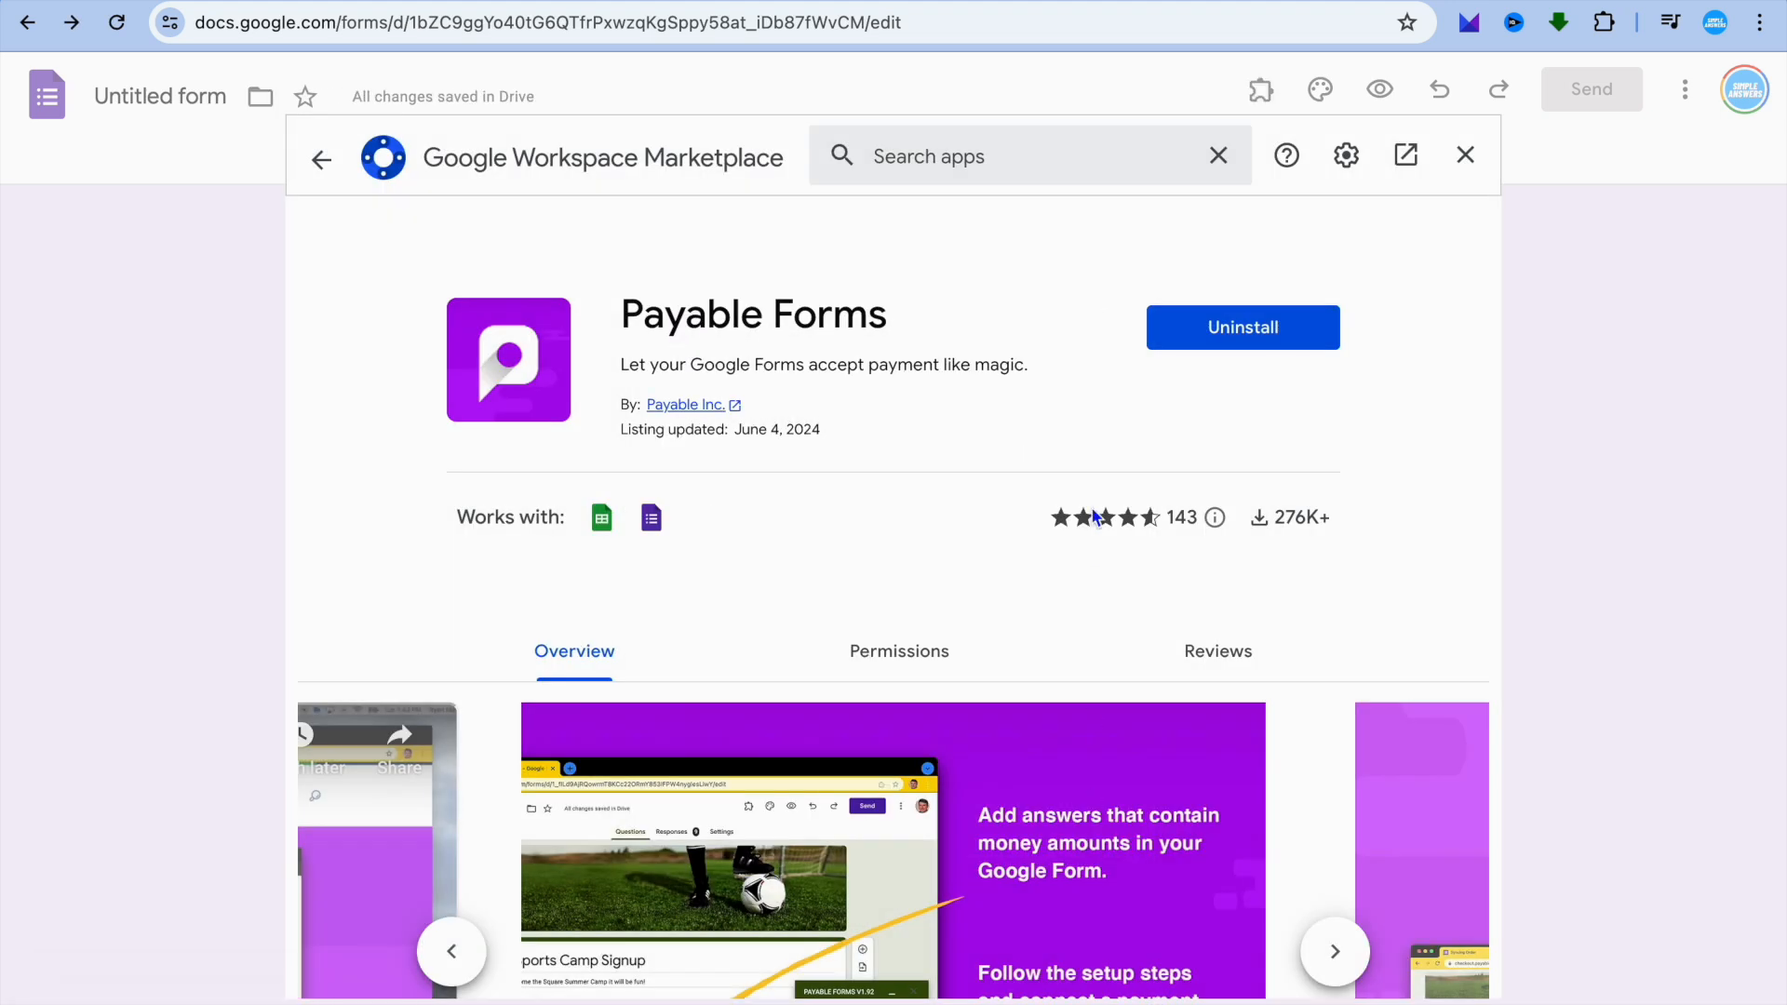
{"action": "left_click", "coordinate": [1468, 153]}
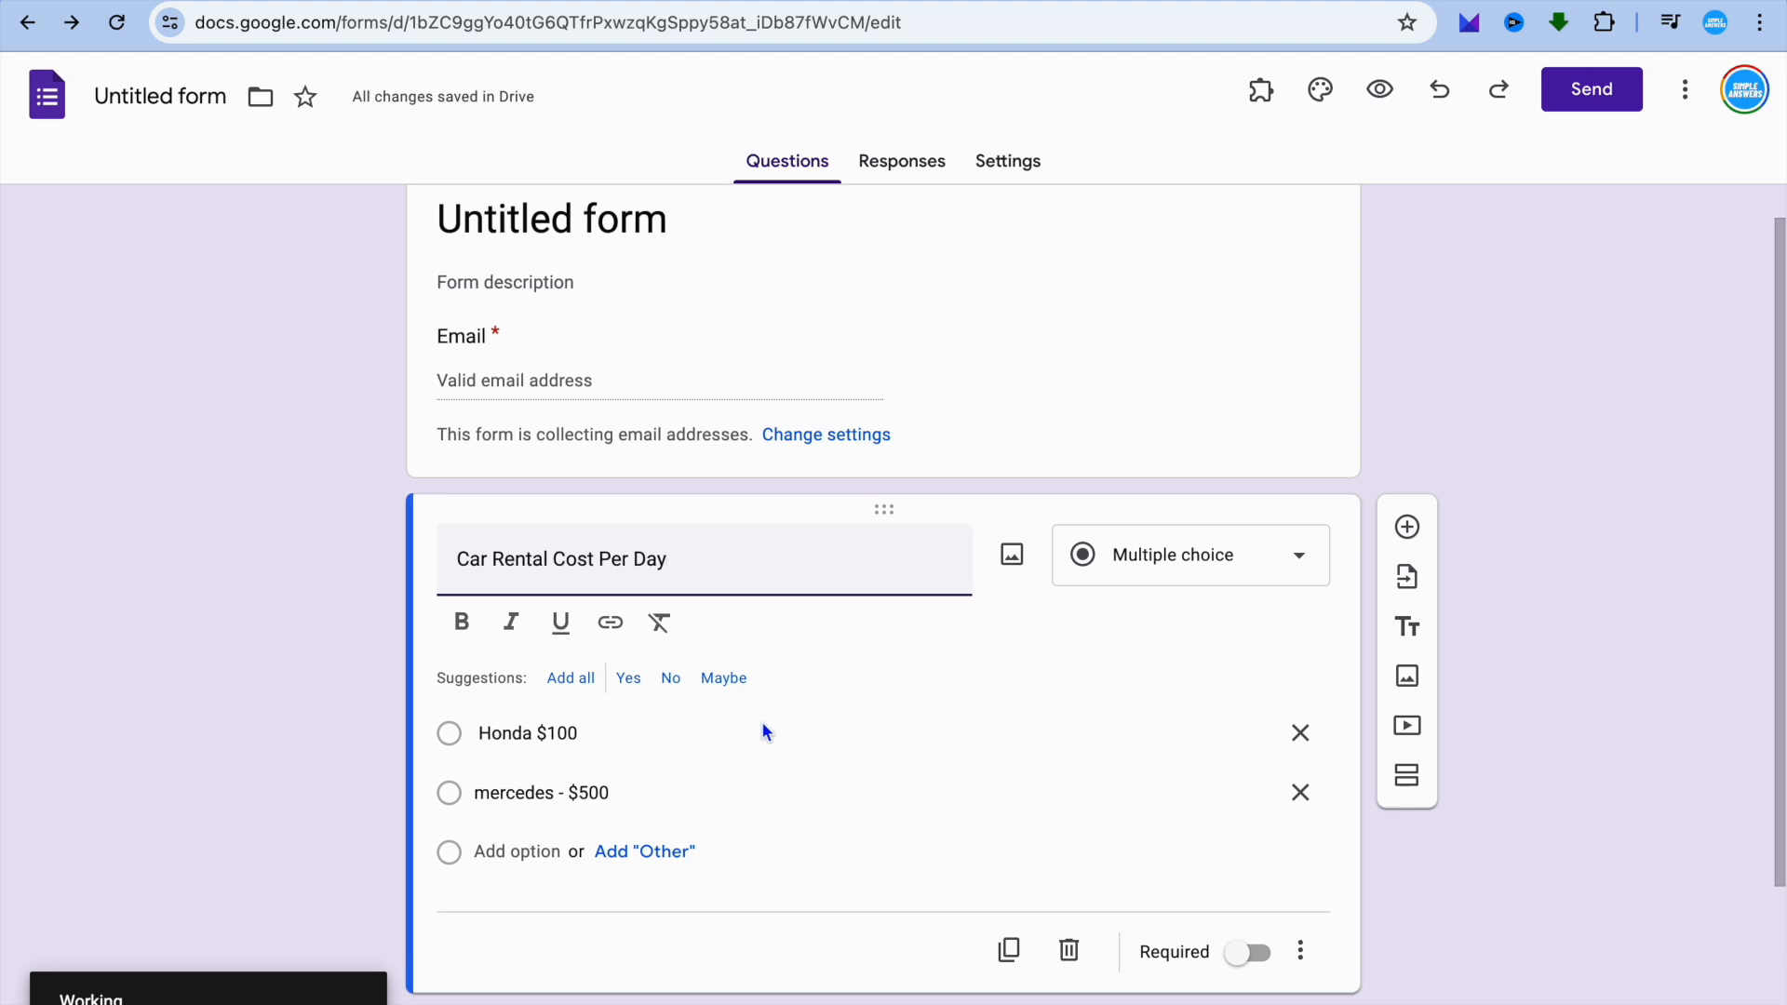
{"action": "left_click", "coordinate": [549, 733]}
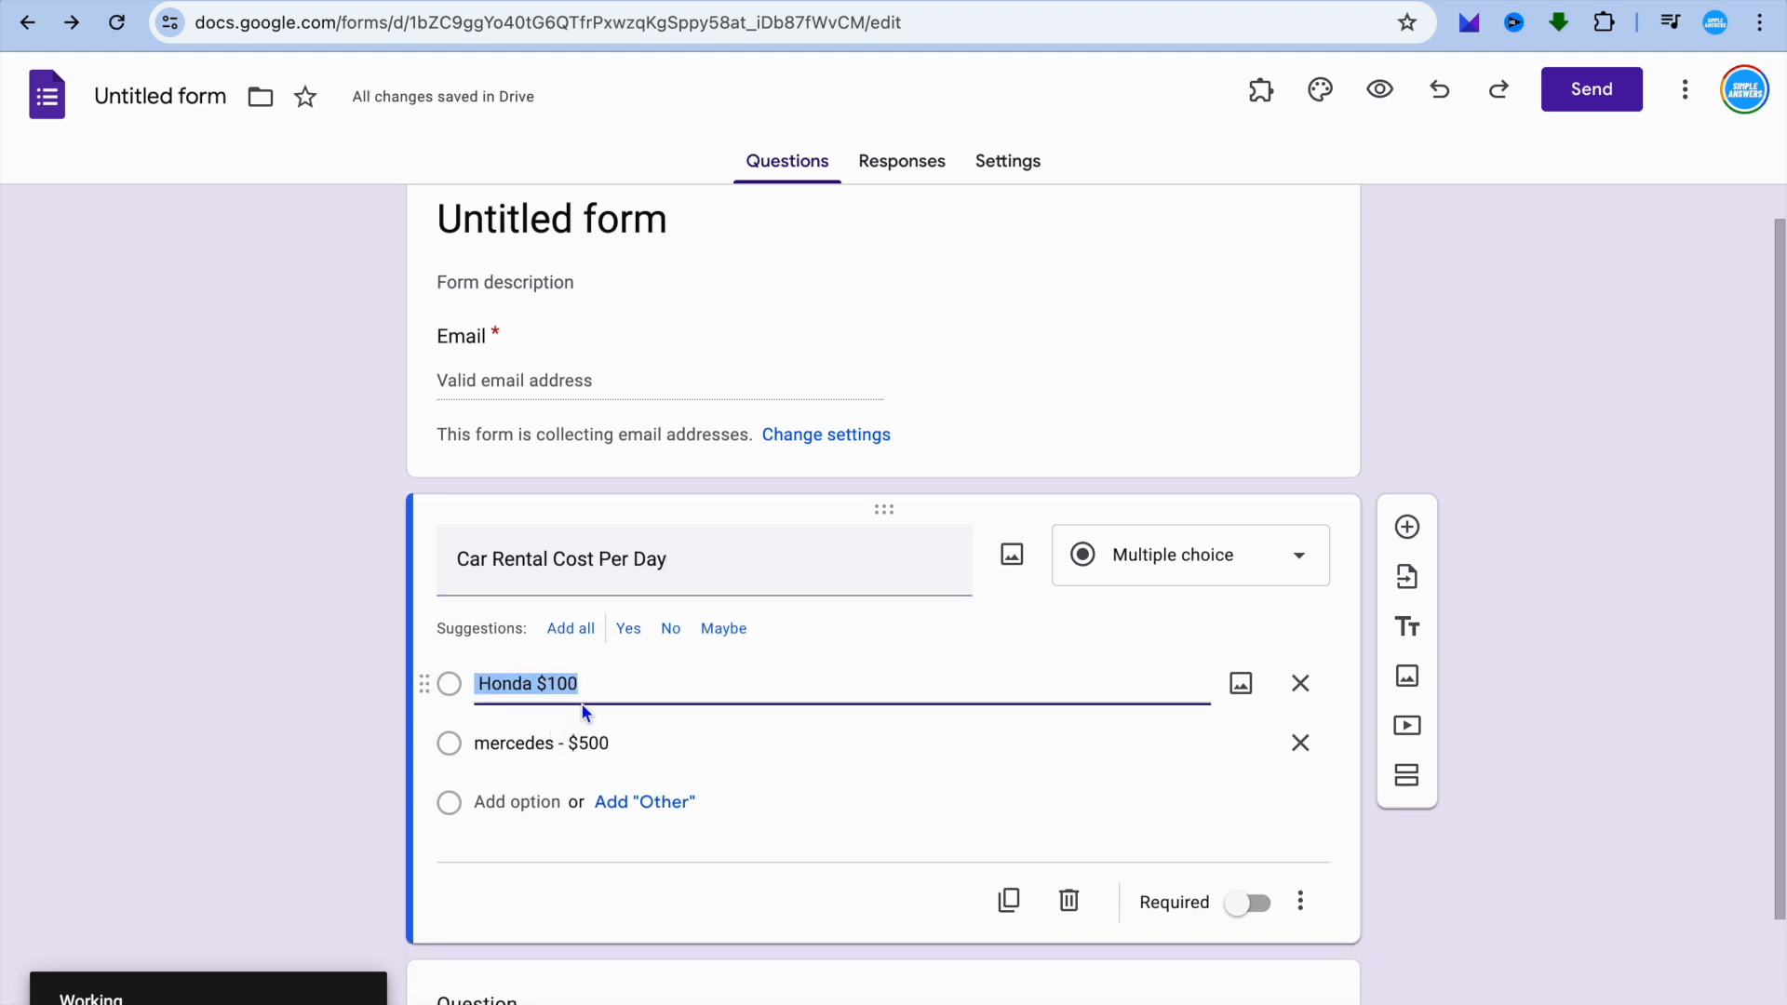
{"action": "left_click", "coordinate": [581, 745]}
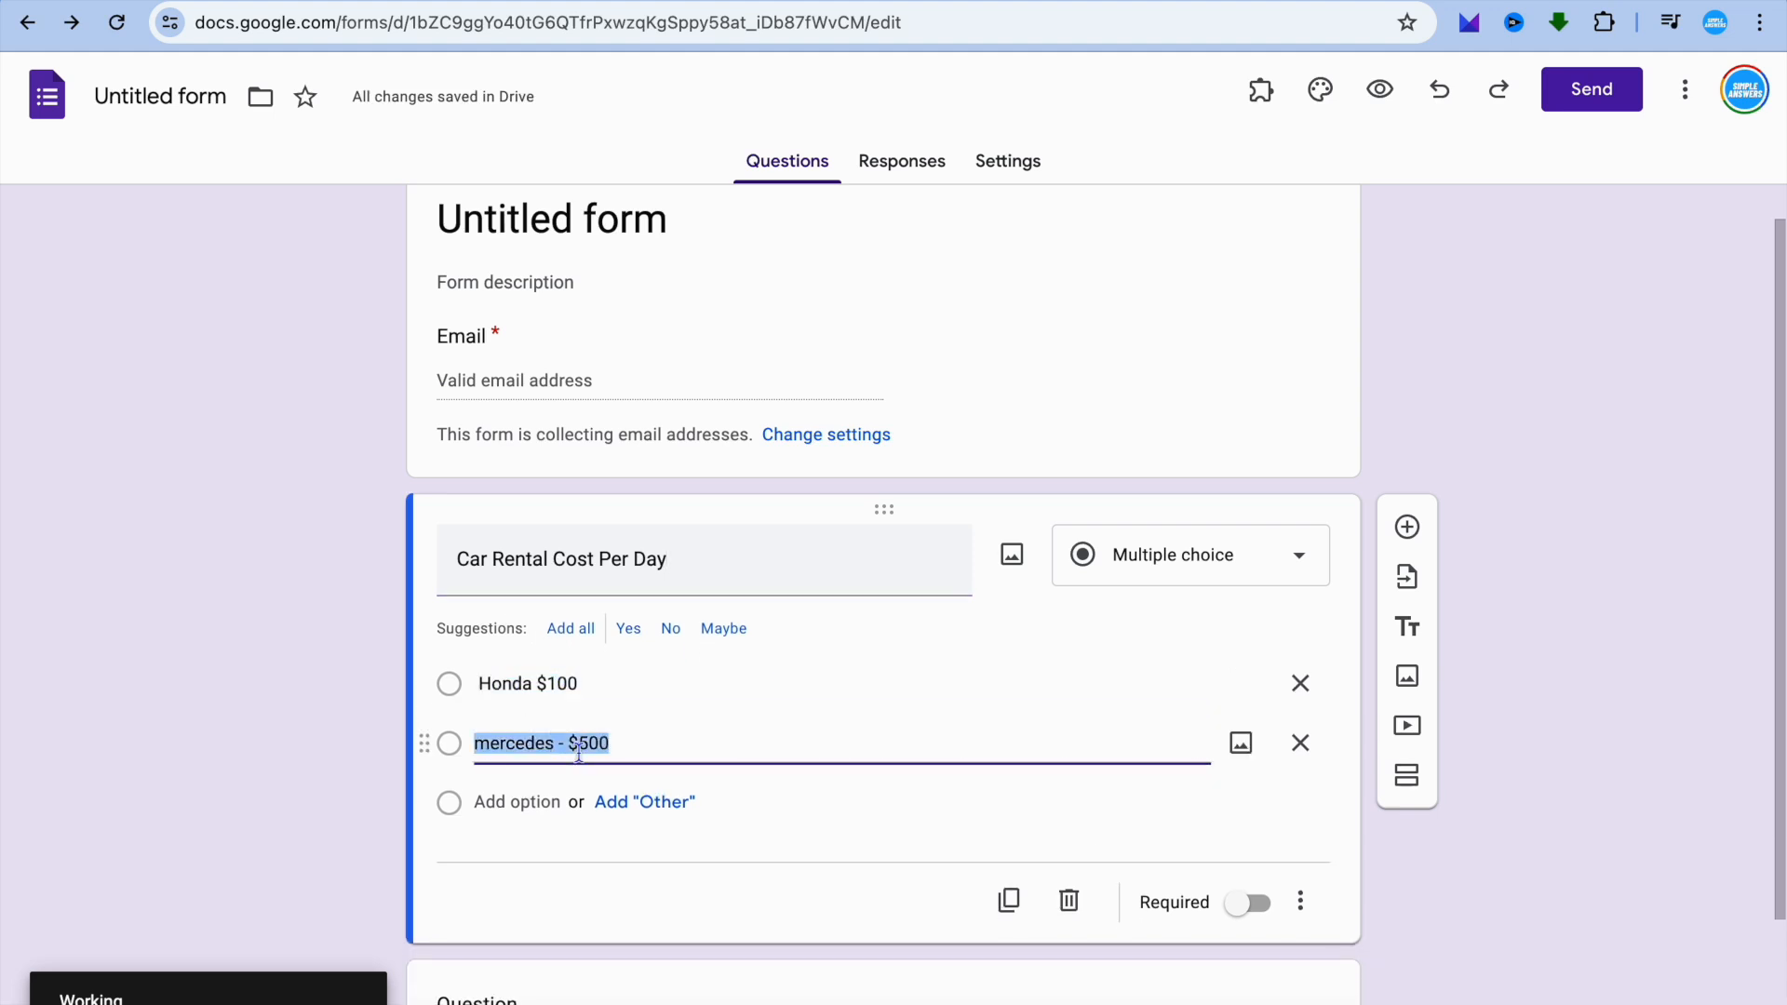
{"action": "left_click", "coordinate": [507, 679]}
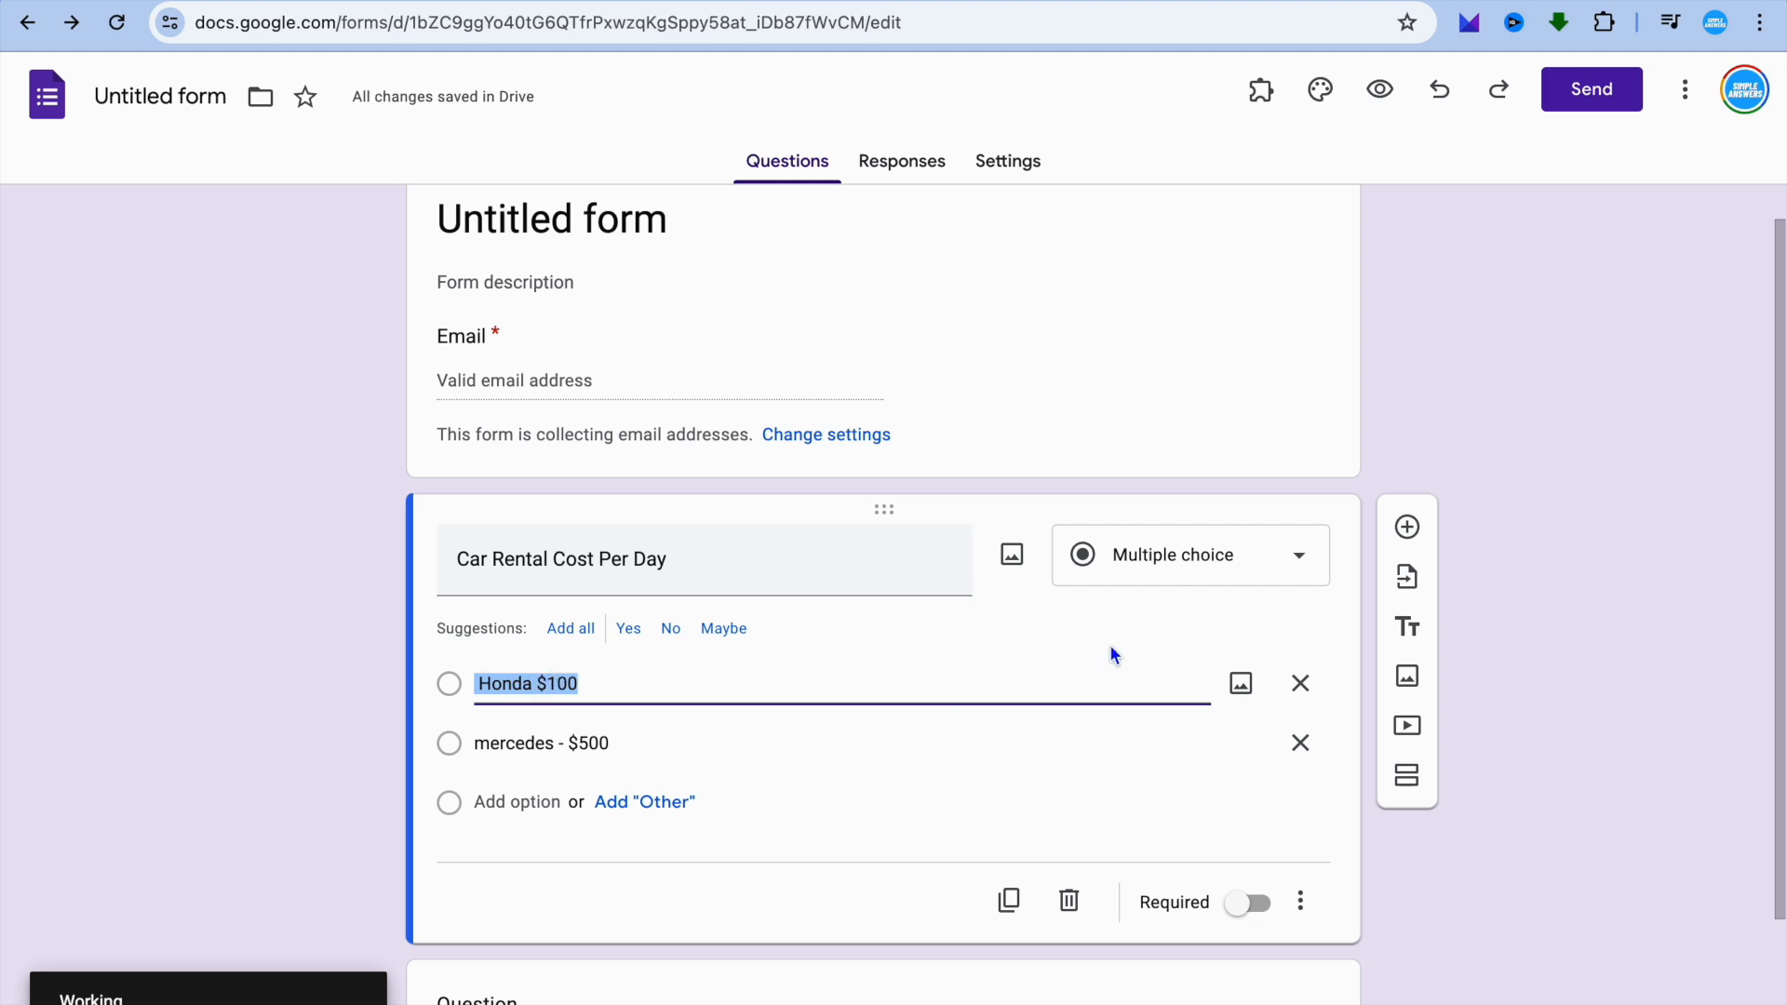
Show the payment configuration of the Payable Forms add-on for this form.
{"action": "left_click", "coordinate": [1266, 104]}
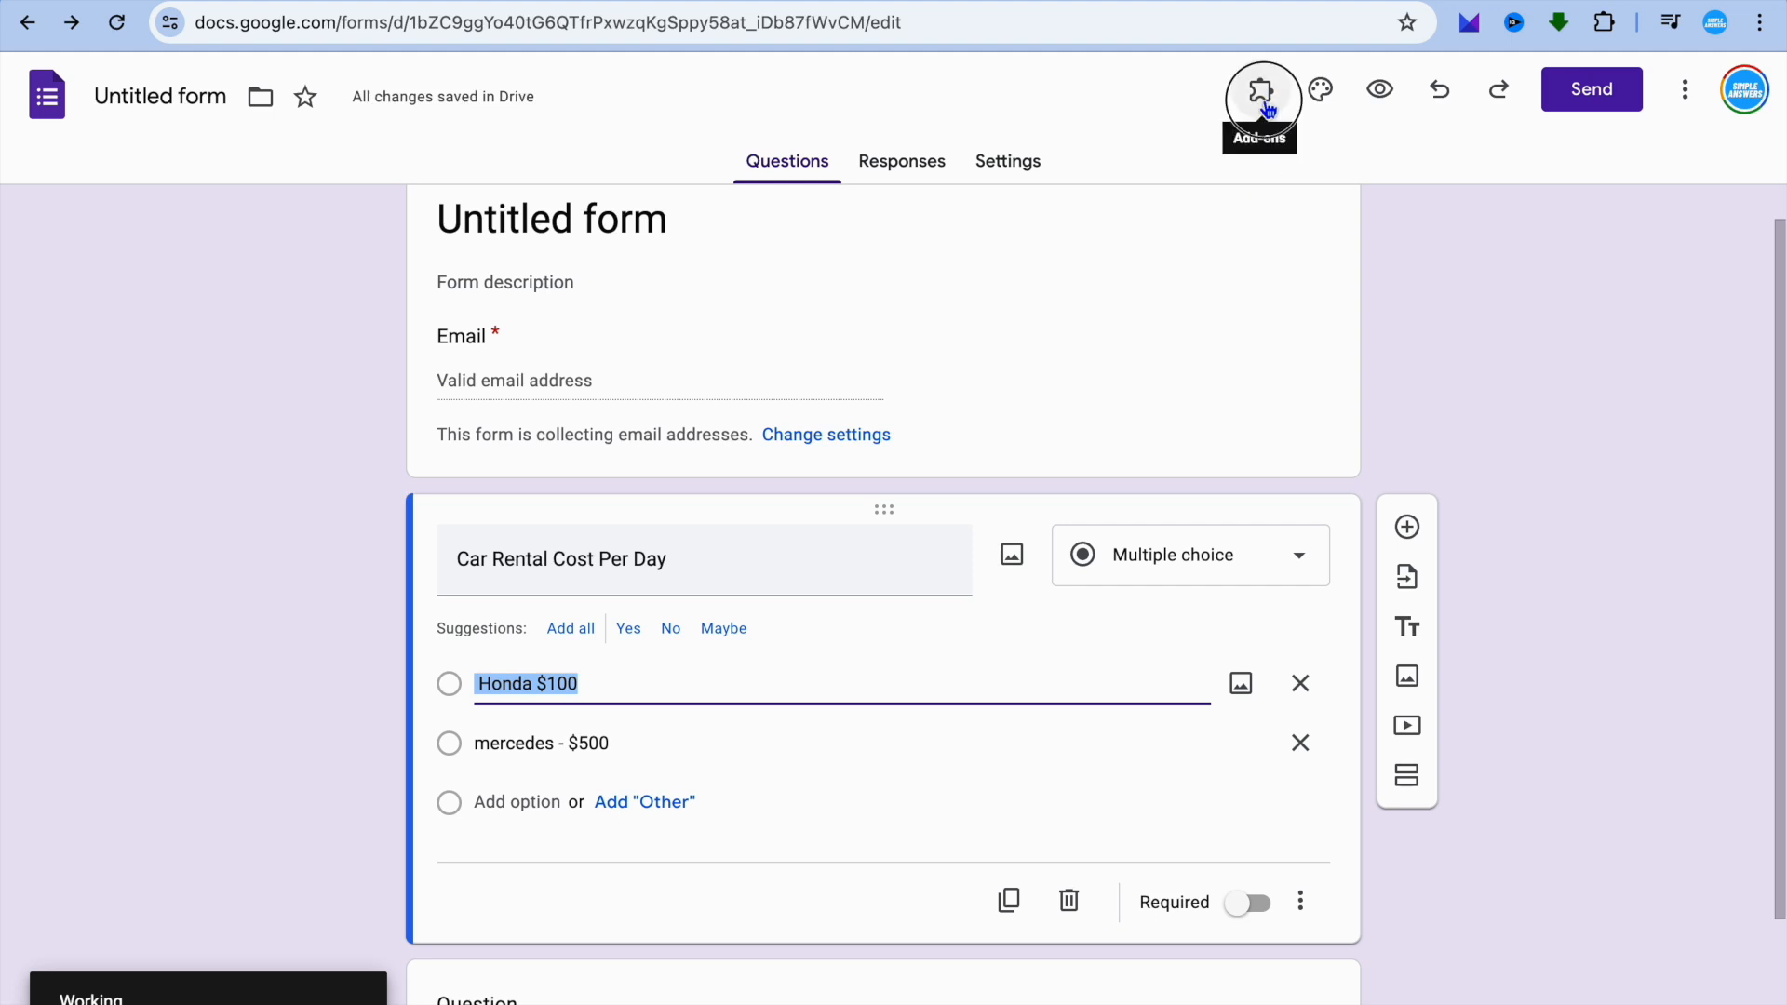
{"action": "left_click", "coordinate": [1306, 164]}
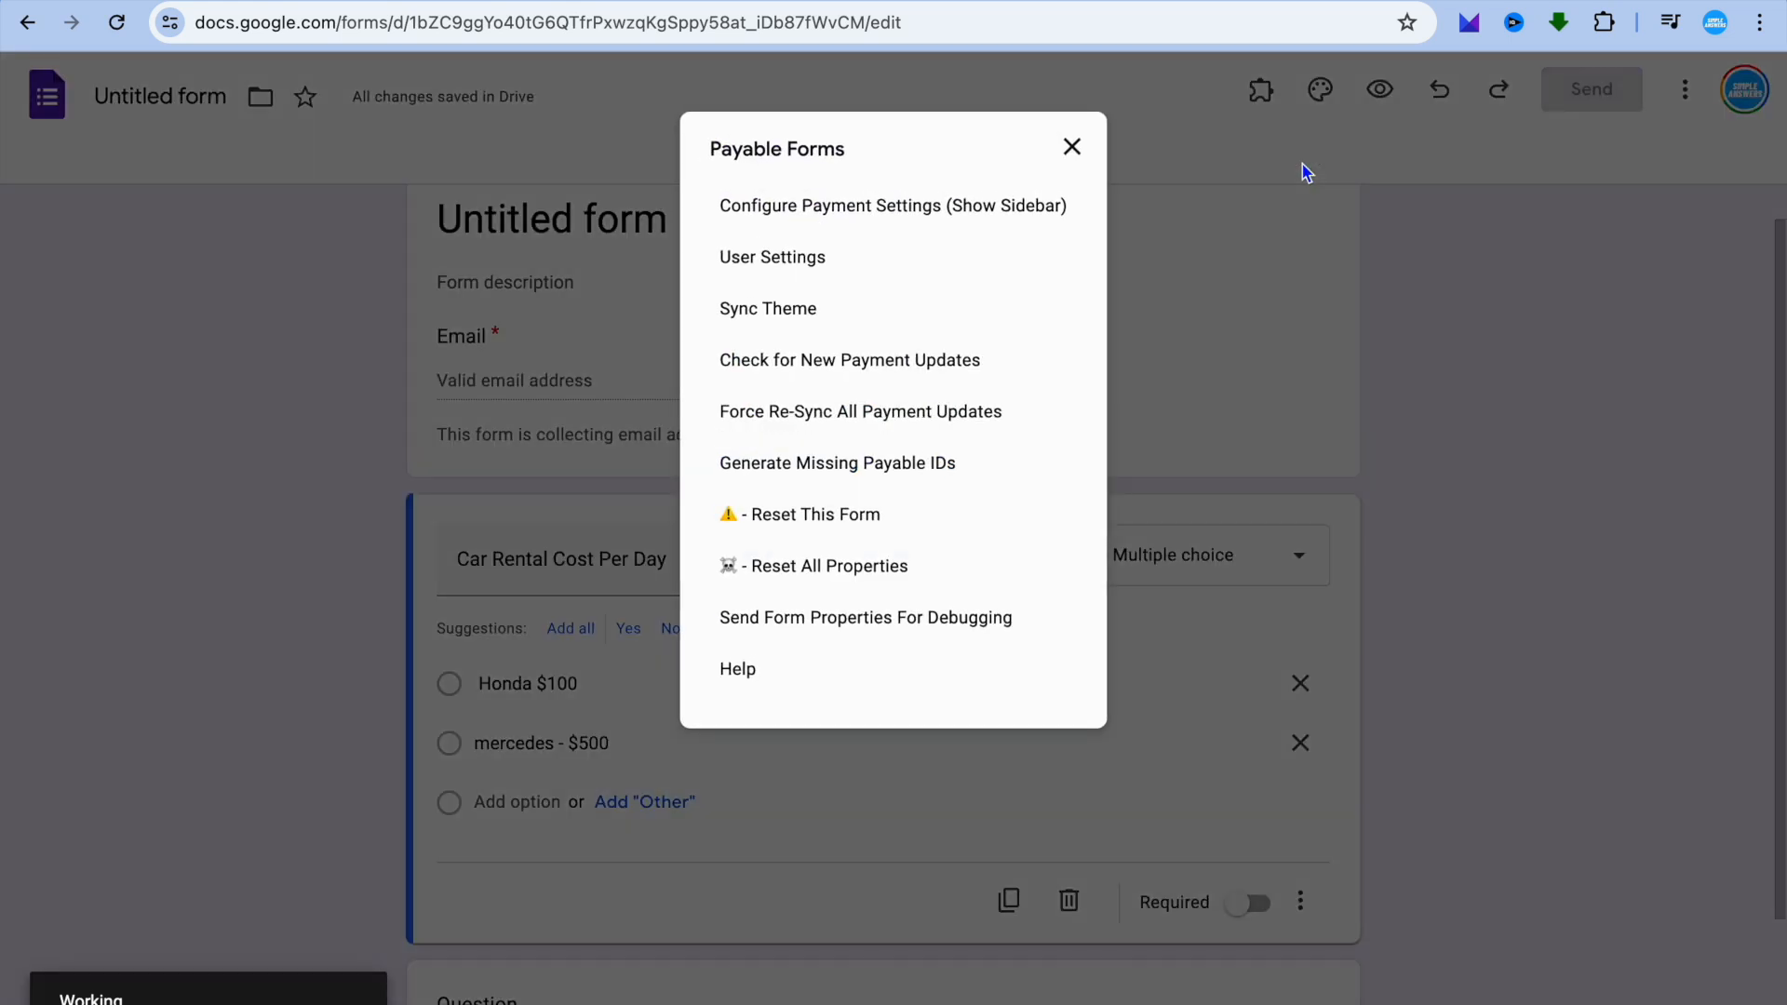
{"action": "left_click", "coordinate": [945, 214]}
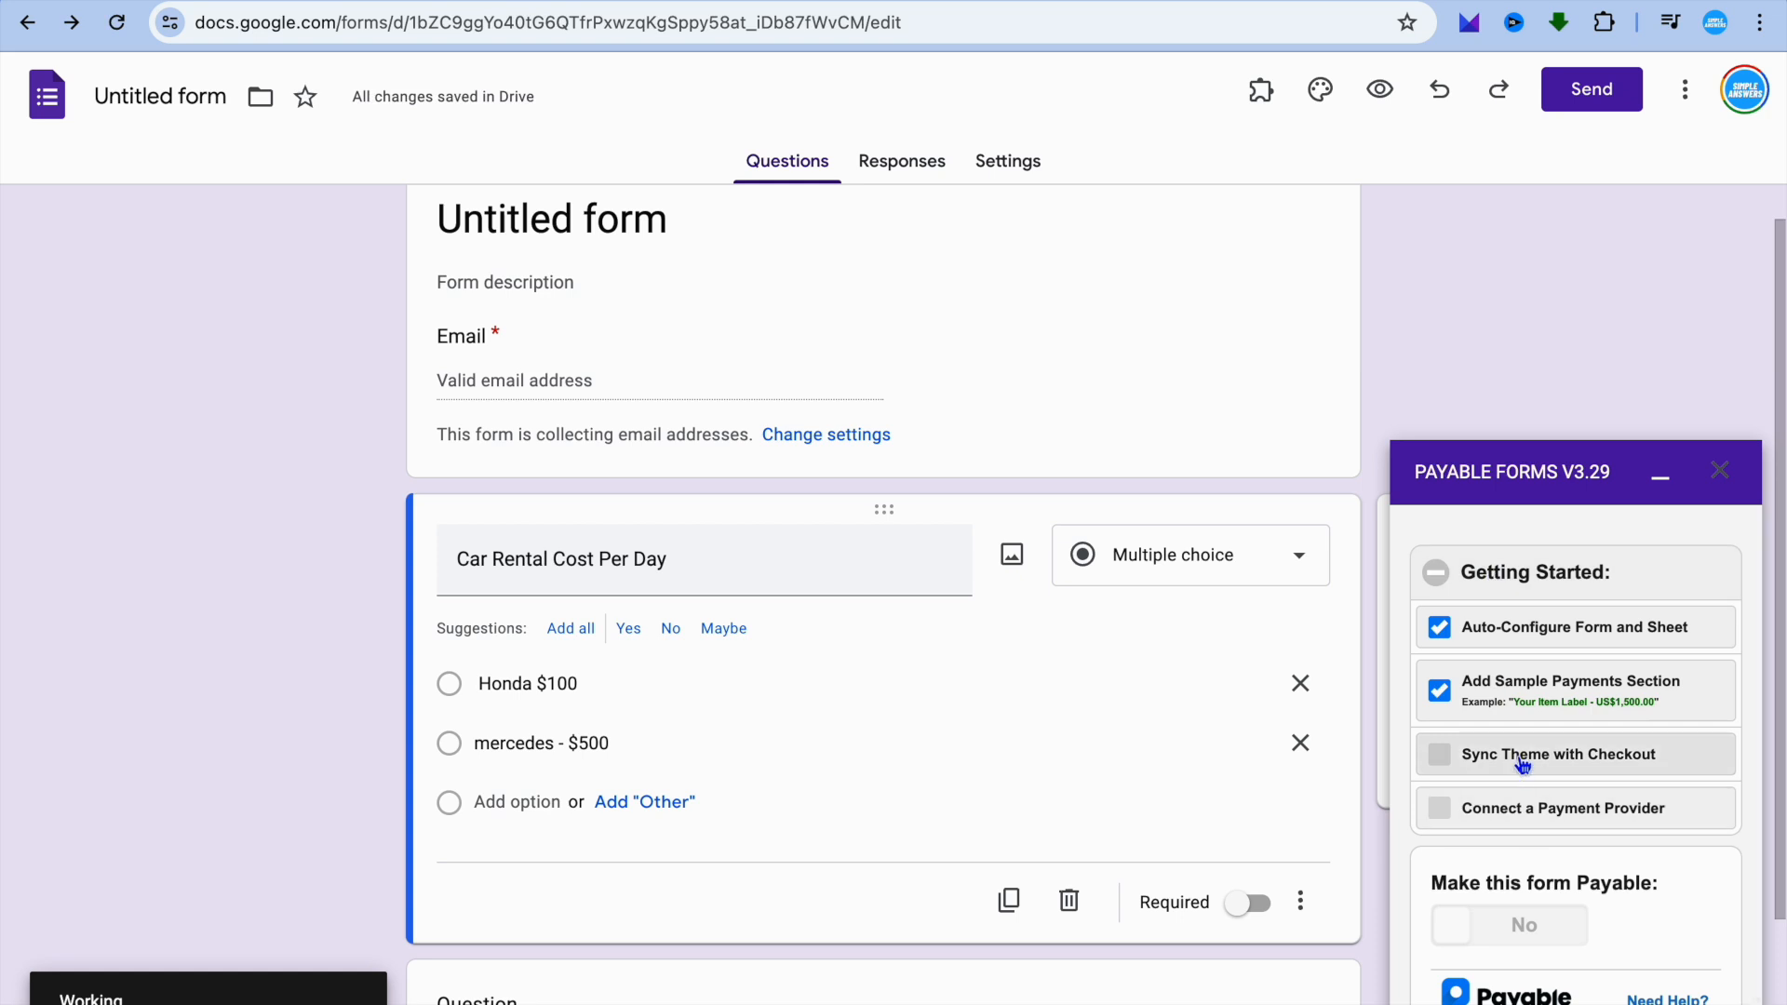
Connect PayPal Standard as the form's payment provider and close the provider options.
{"action": "left_click", "coordinate": [1440, 810]}
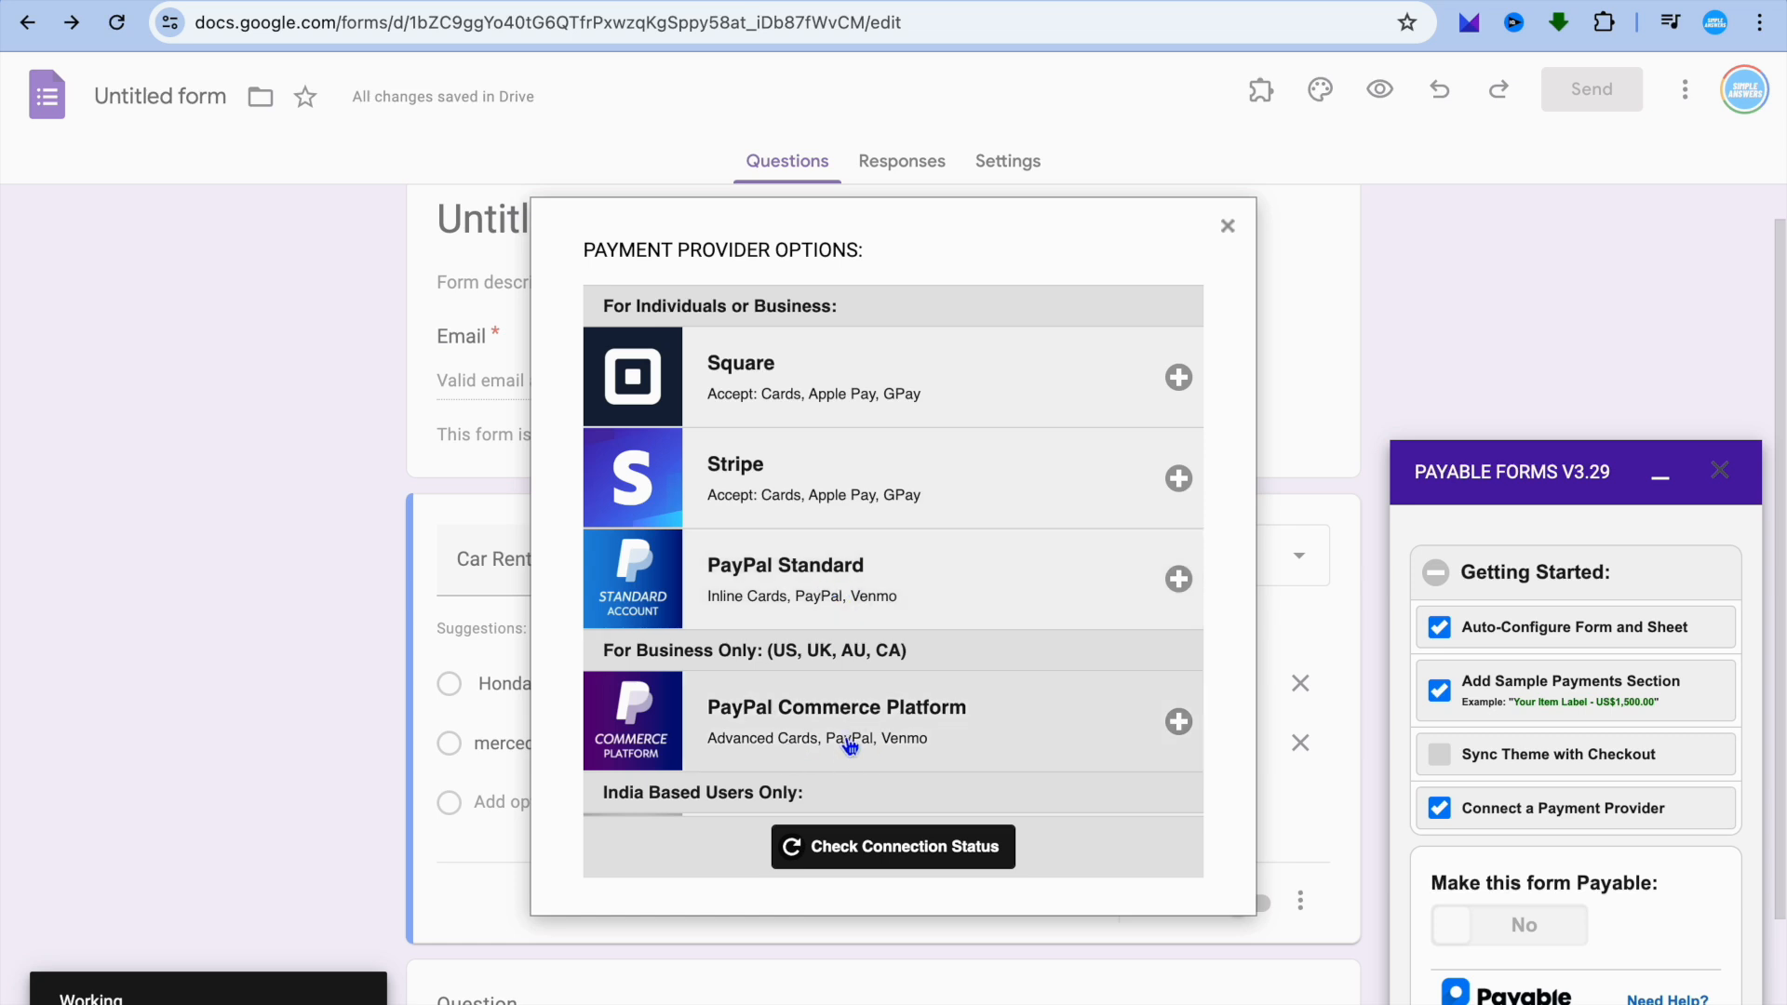
{"action": "scroll", "coordinate": [849, 745], "scroll_direction": "down", "scroll_amount": 5}
{"action": "scroll", "coordinate": [849, 744], "scroll_direction": "down", "scroll_amount": 3}
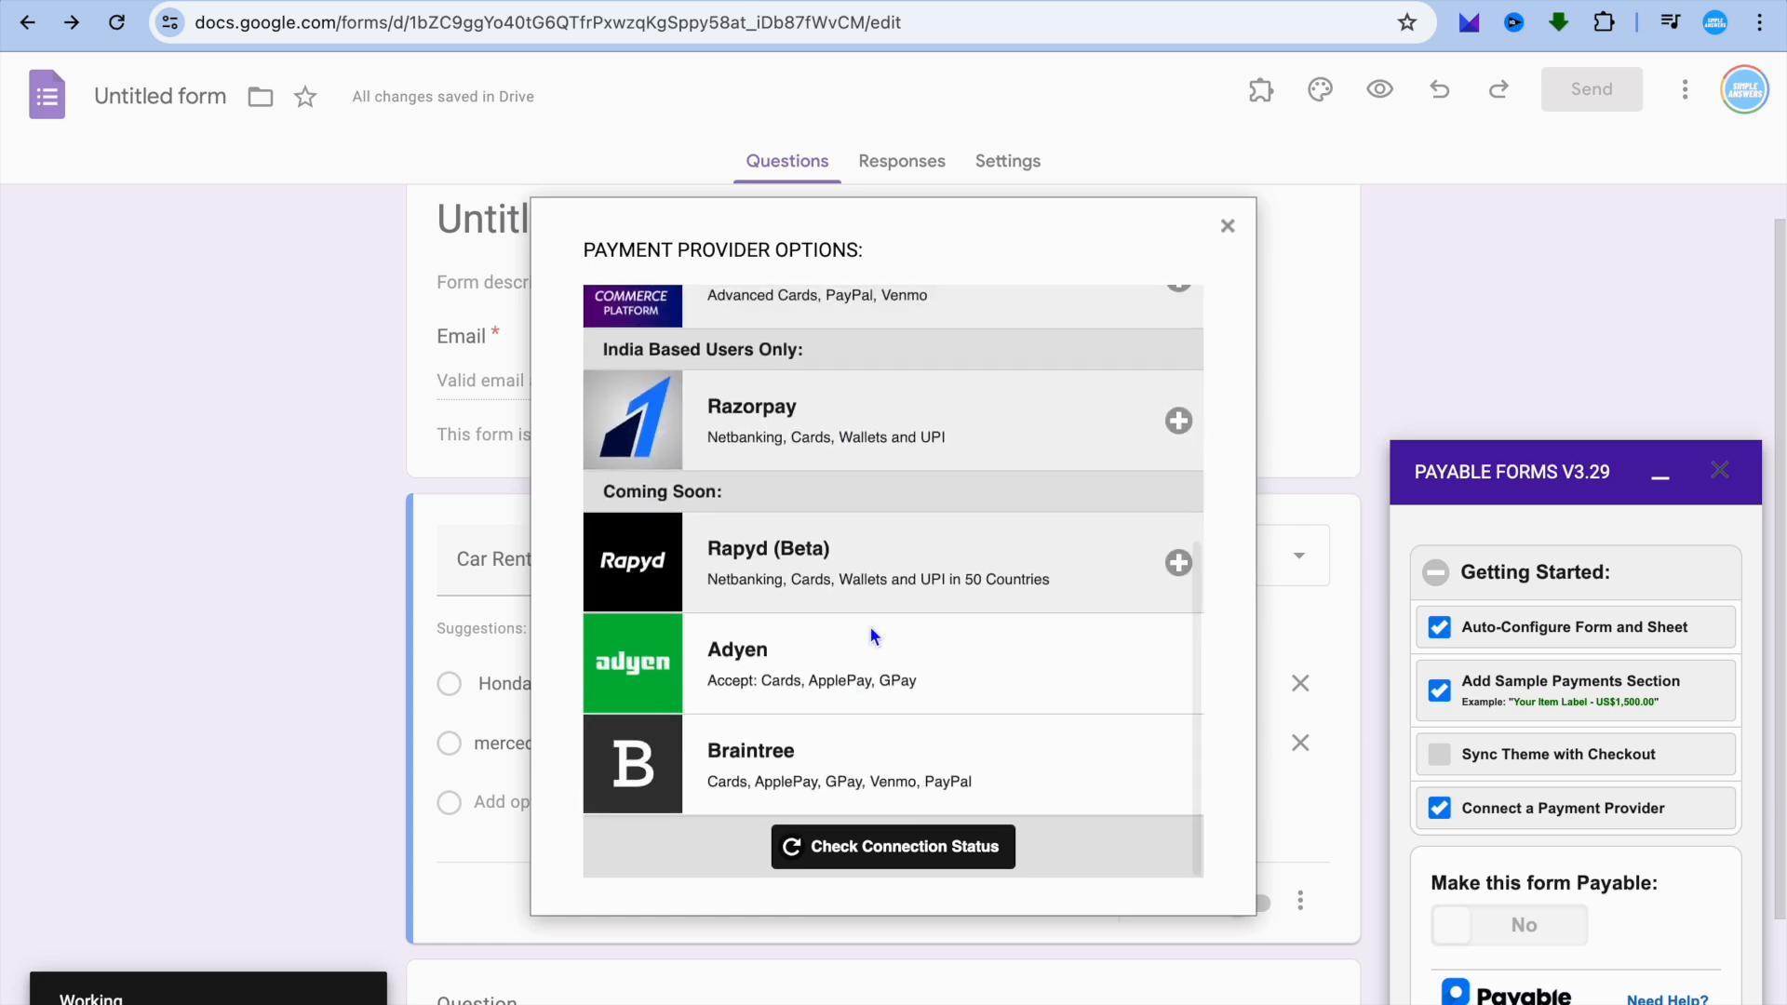
{"action": "scroll", "coordinate": [880, 527], "scroll_direction": "up", "scroll_amount": 8}
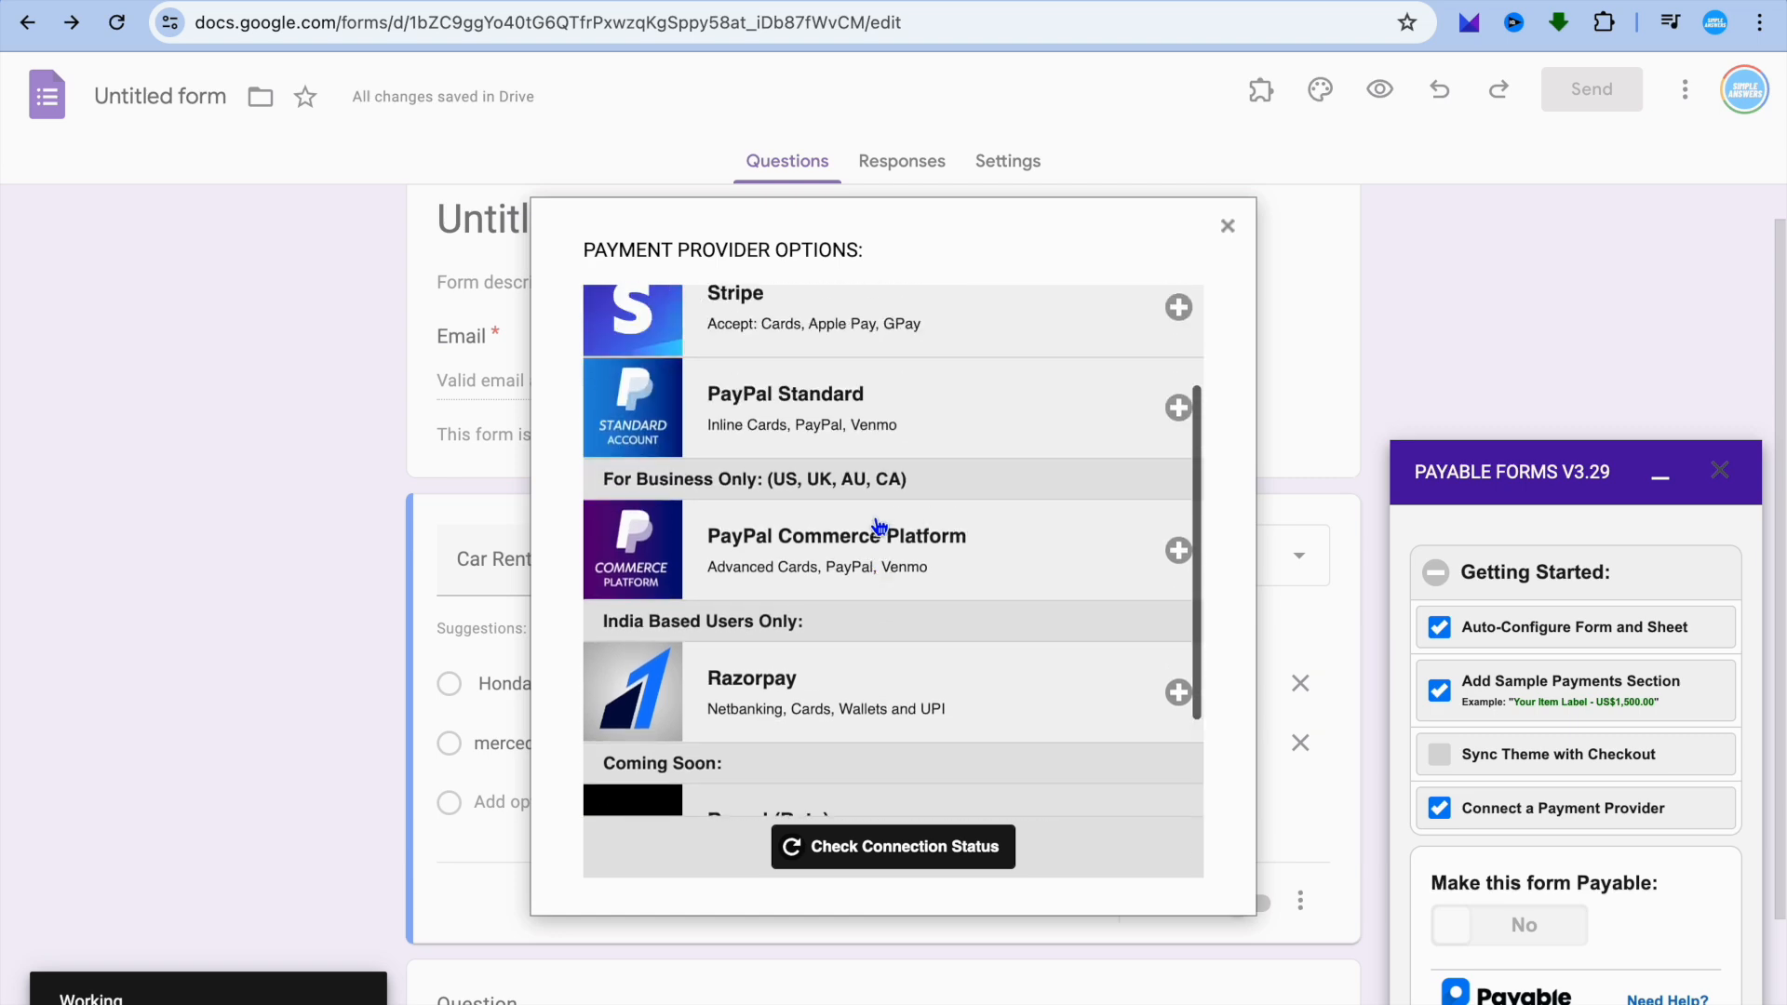
{"action": "left_click", "coordinate": [899, 582]}
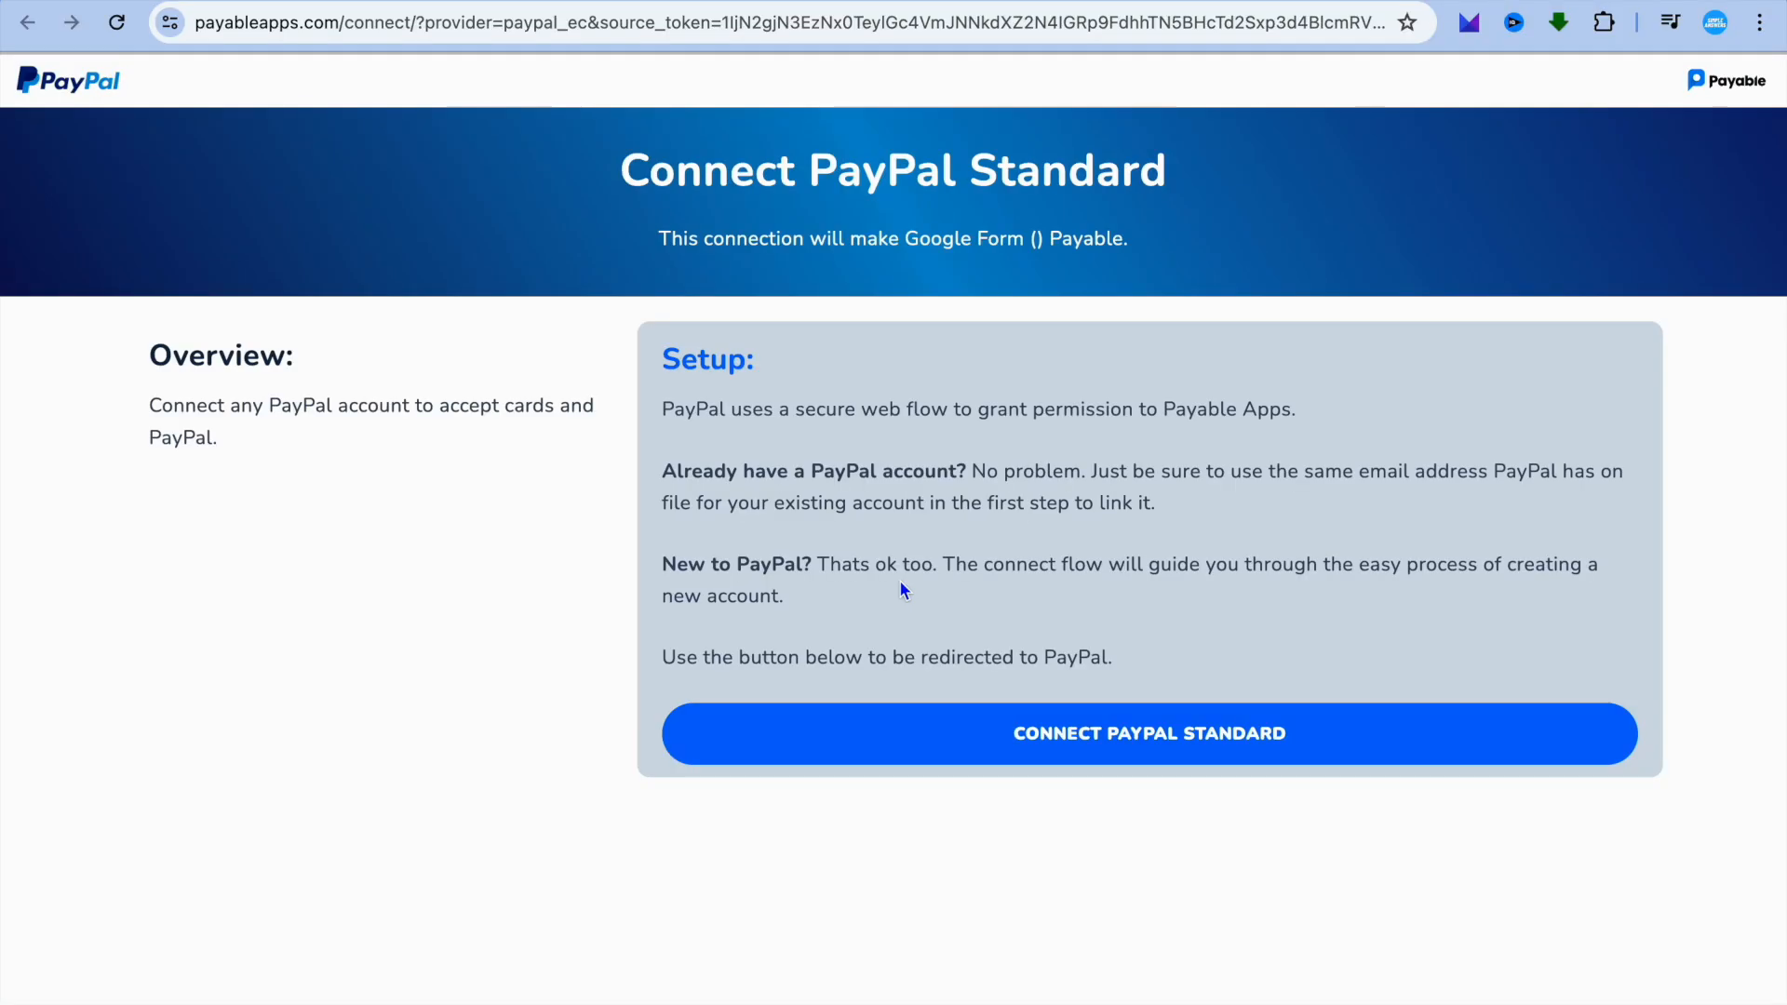
{"action": "left_click", "coordinate": [911, 736]}
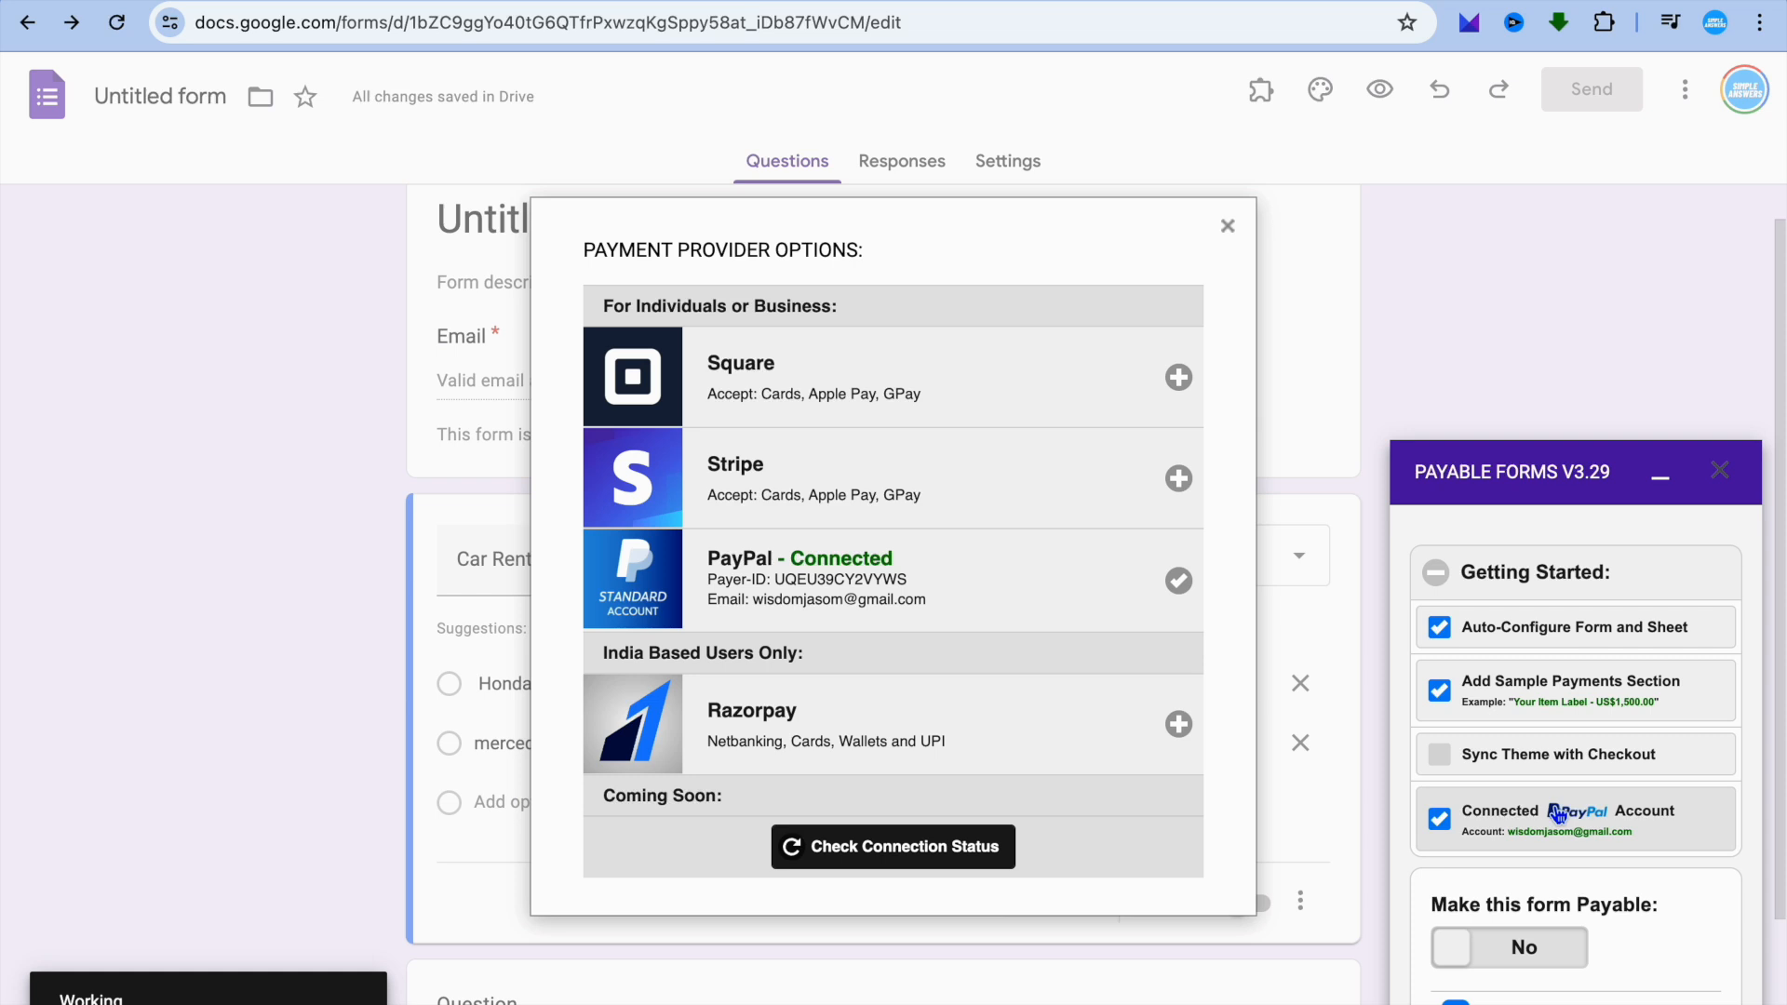
{"action": "left_click", "coordinate": [1224, 227]}
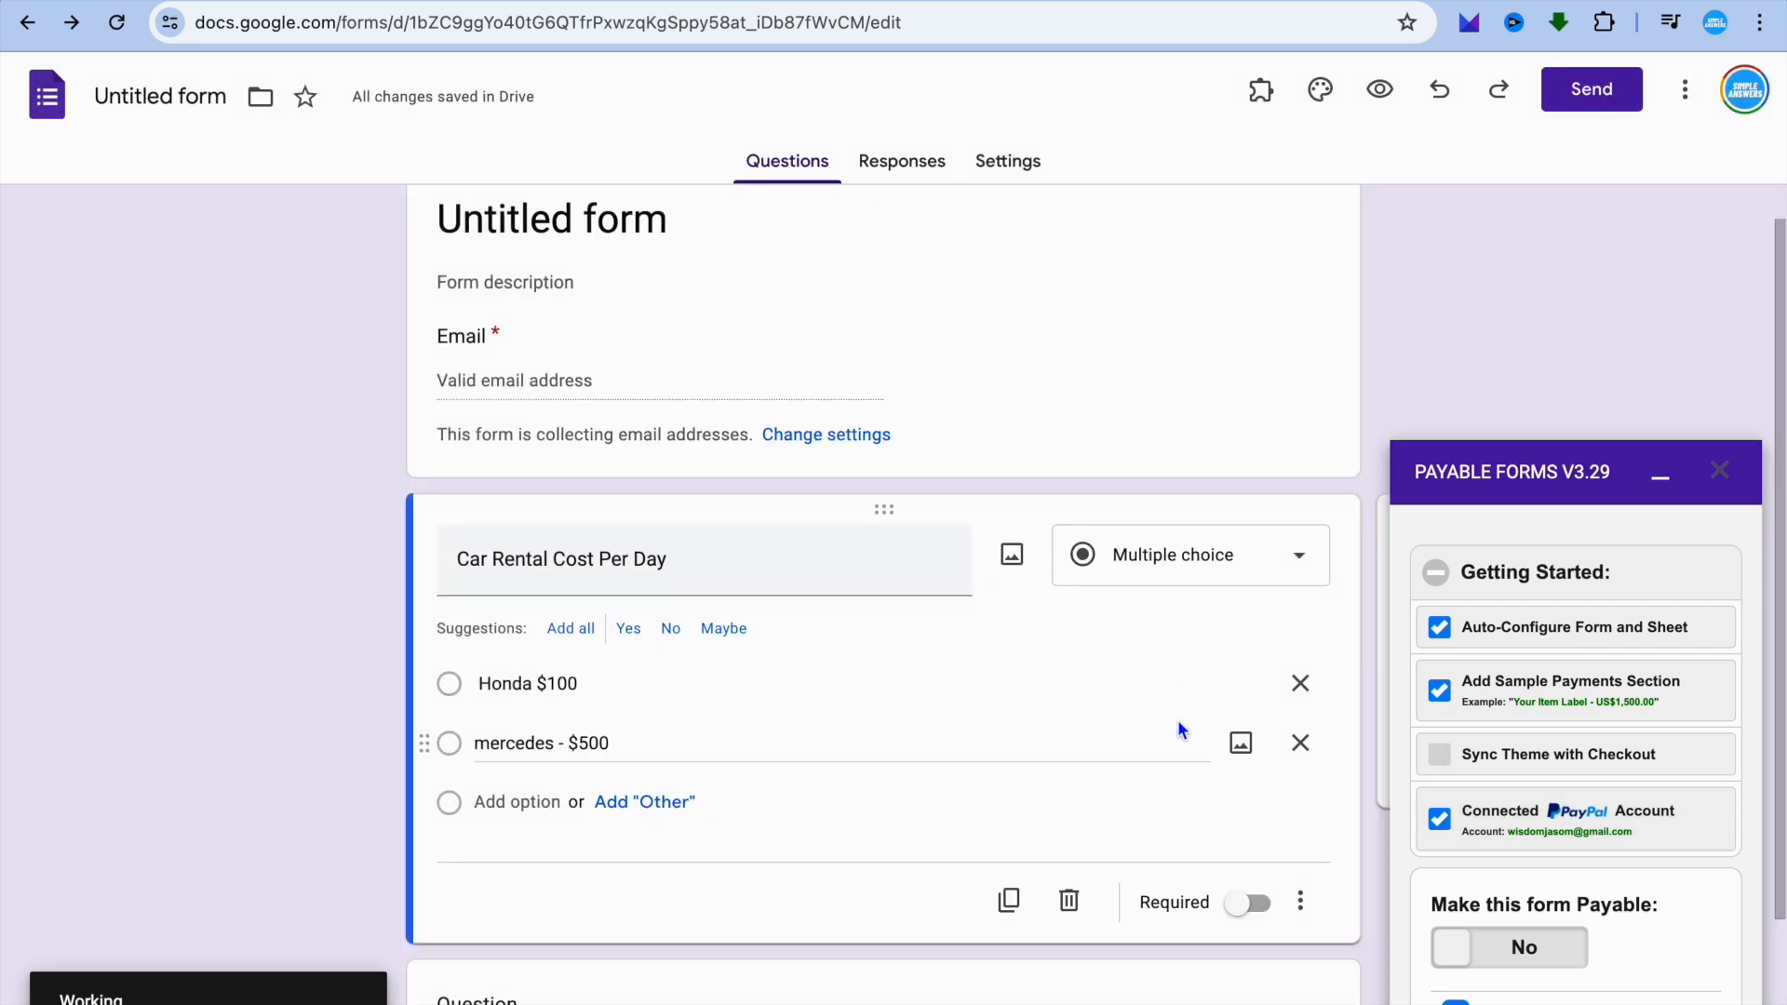
Set "Make this form Payable" to Yes and read through the notes on testing mode.
{"action": "scroll", "coordinate": [1177, 726], "scroll_direction": "down", "scroll_amount": 2}
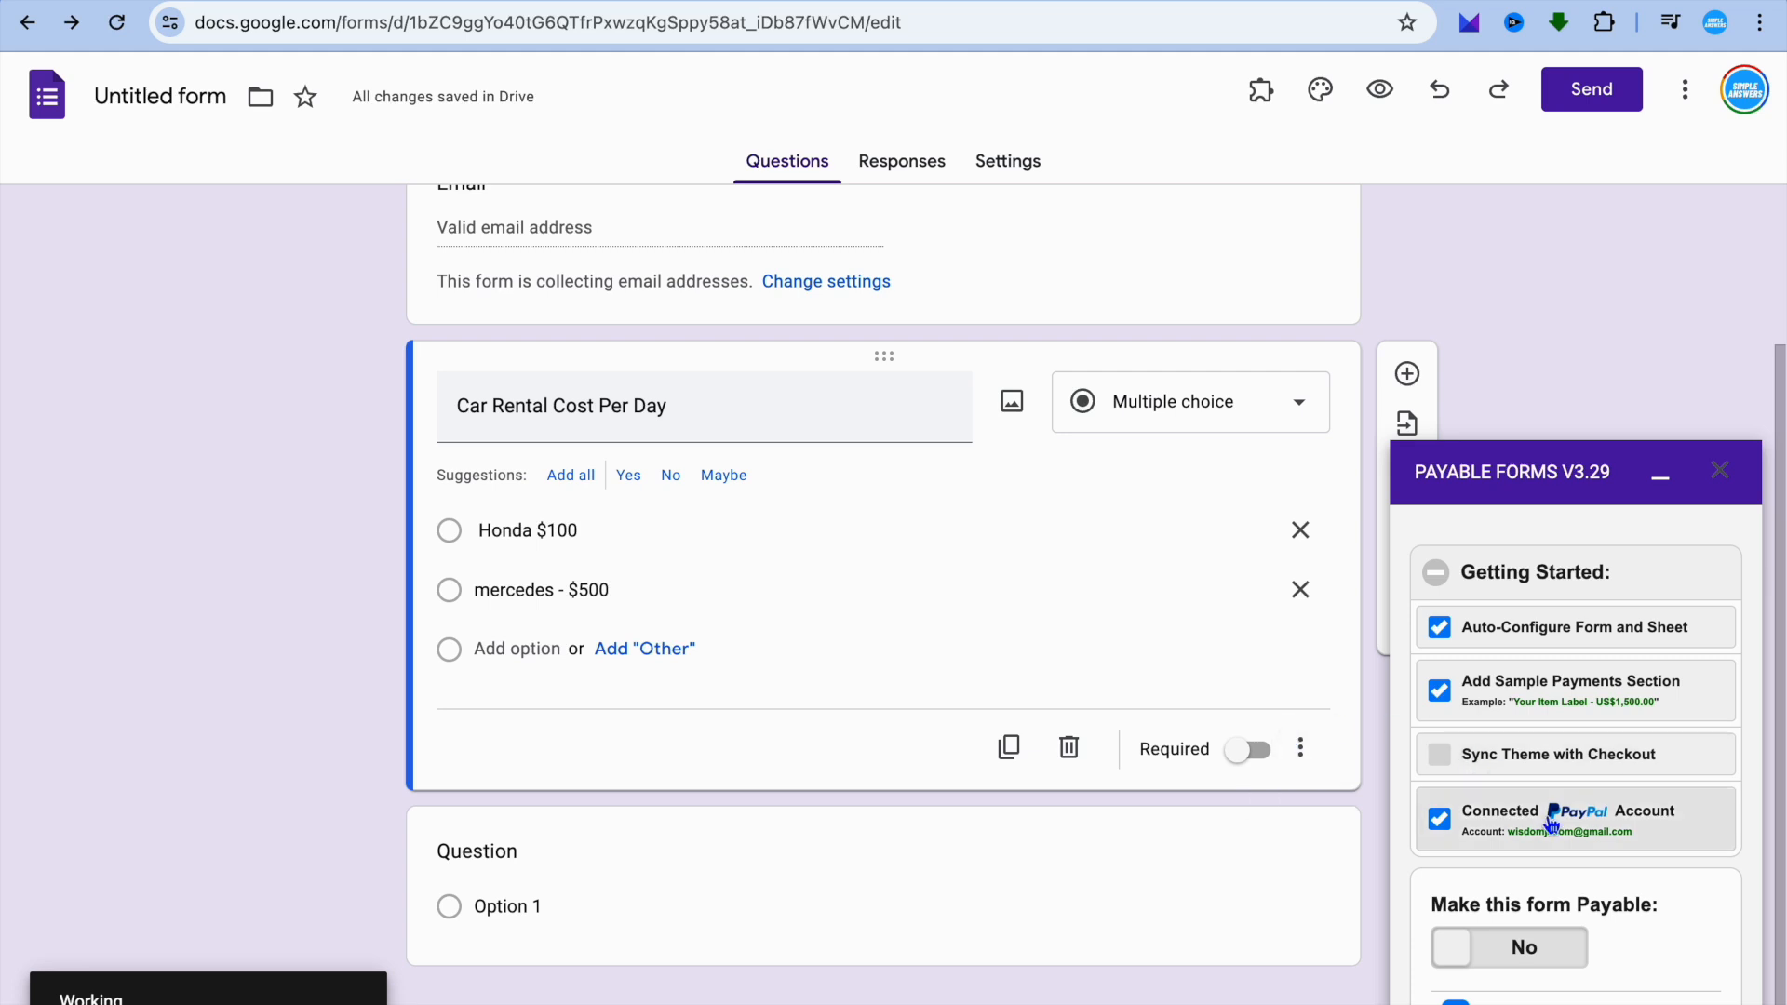
{"action": "left_click", "coordinate": [1457, 959]}
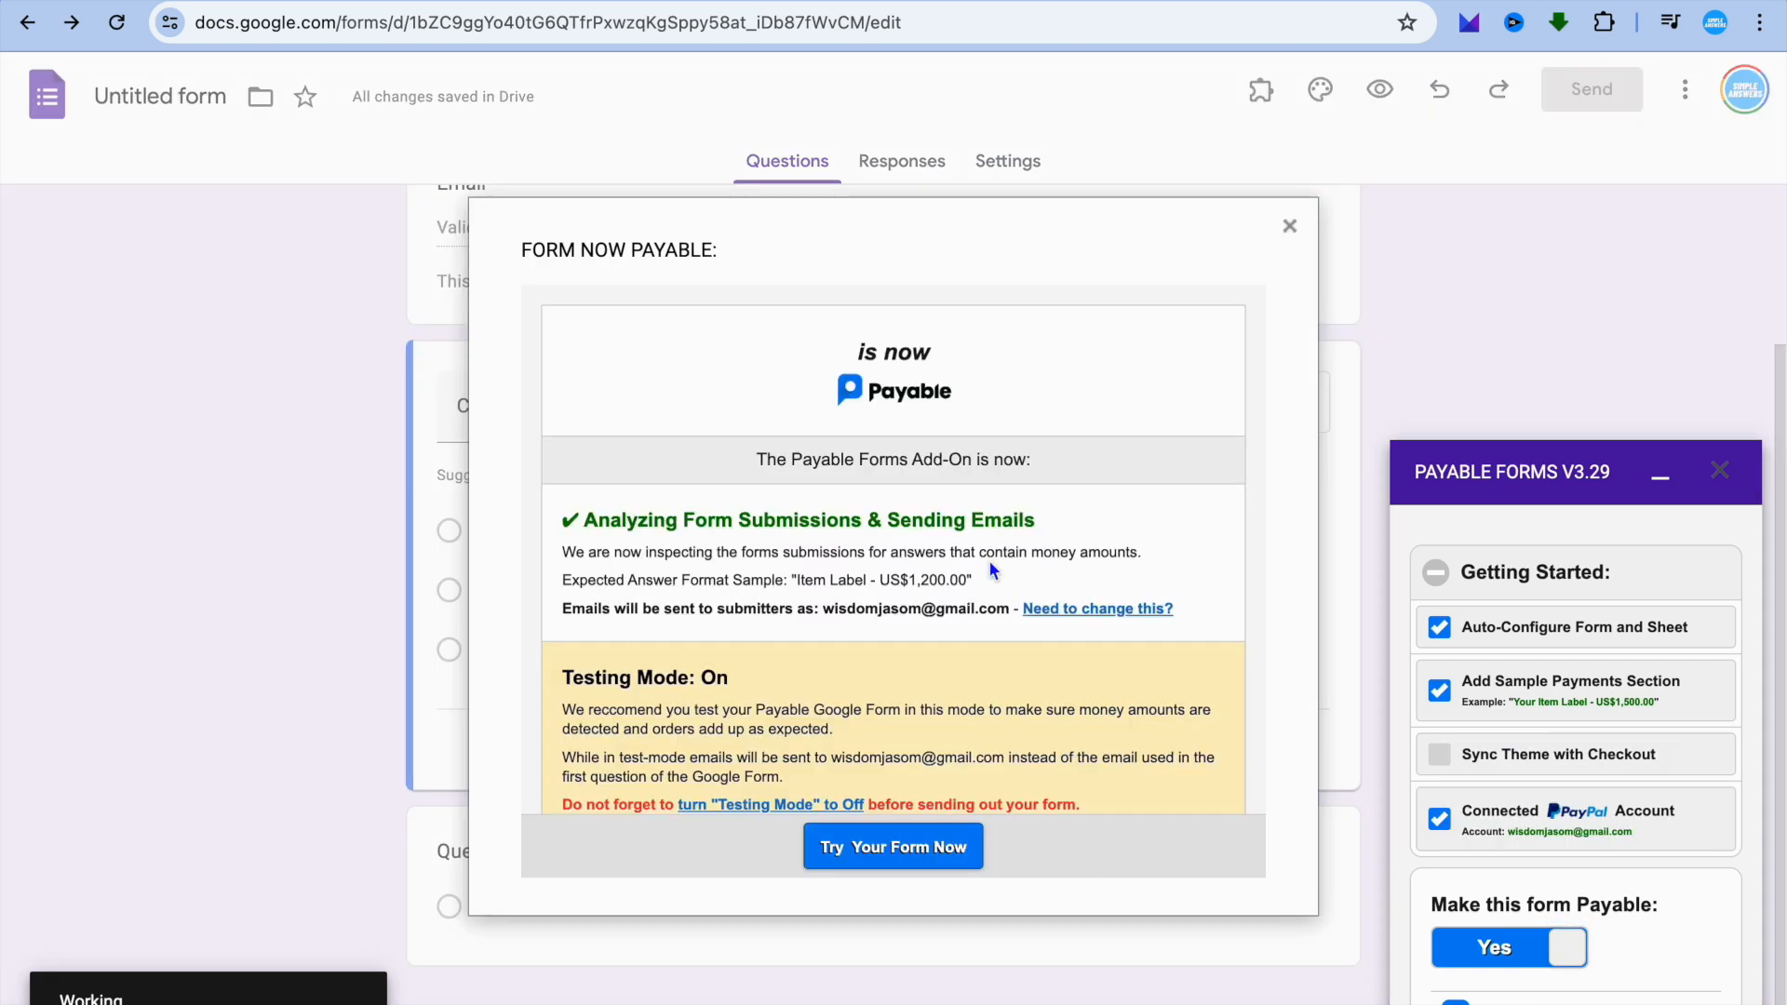
{"action": "scroll", "coordinate": [1008, 801], "scroll_direction": "down", "scroll_amount": 1}
{"action": "scroll", "coordinate": [1007, 802], "scroll_direction": "down", "scroll_amount": 2}
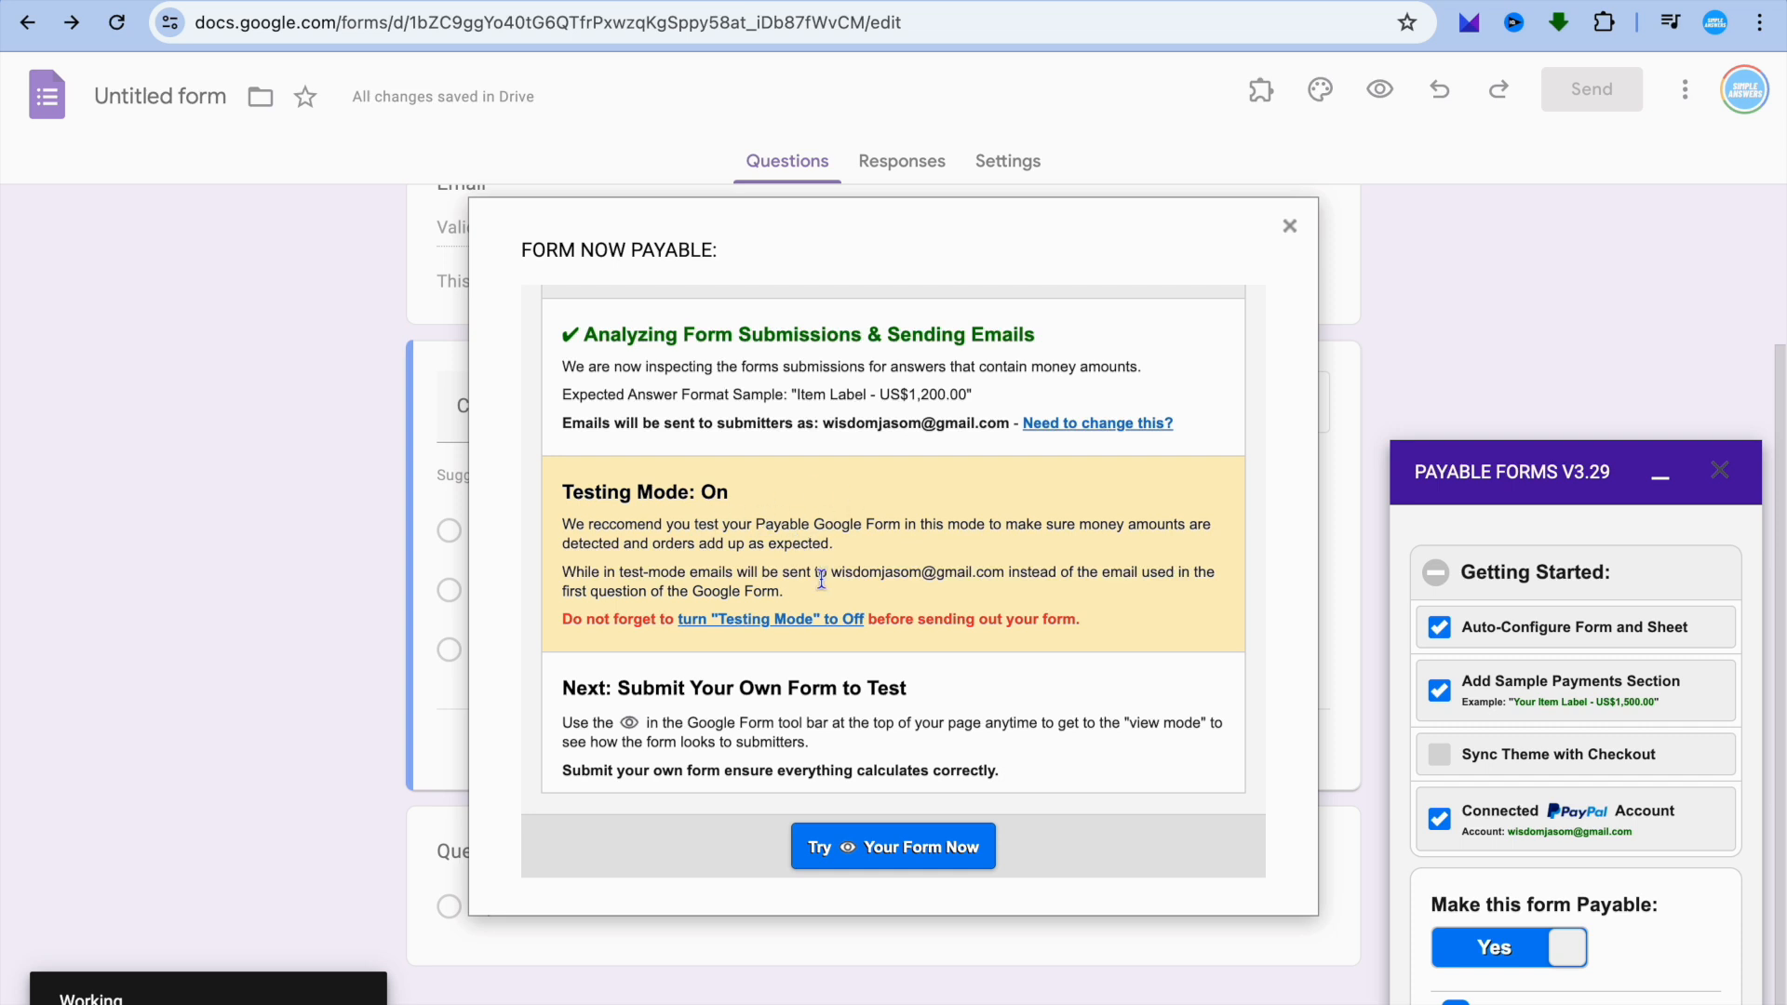
Try out the live form by filling in the respondent's email, choosing Honda $100, and submitting the response.
{"action": "left_click", "coordinate": [938, 856]}
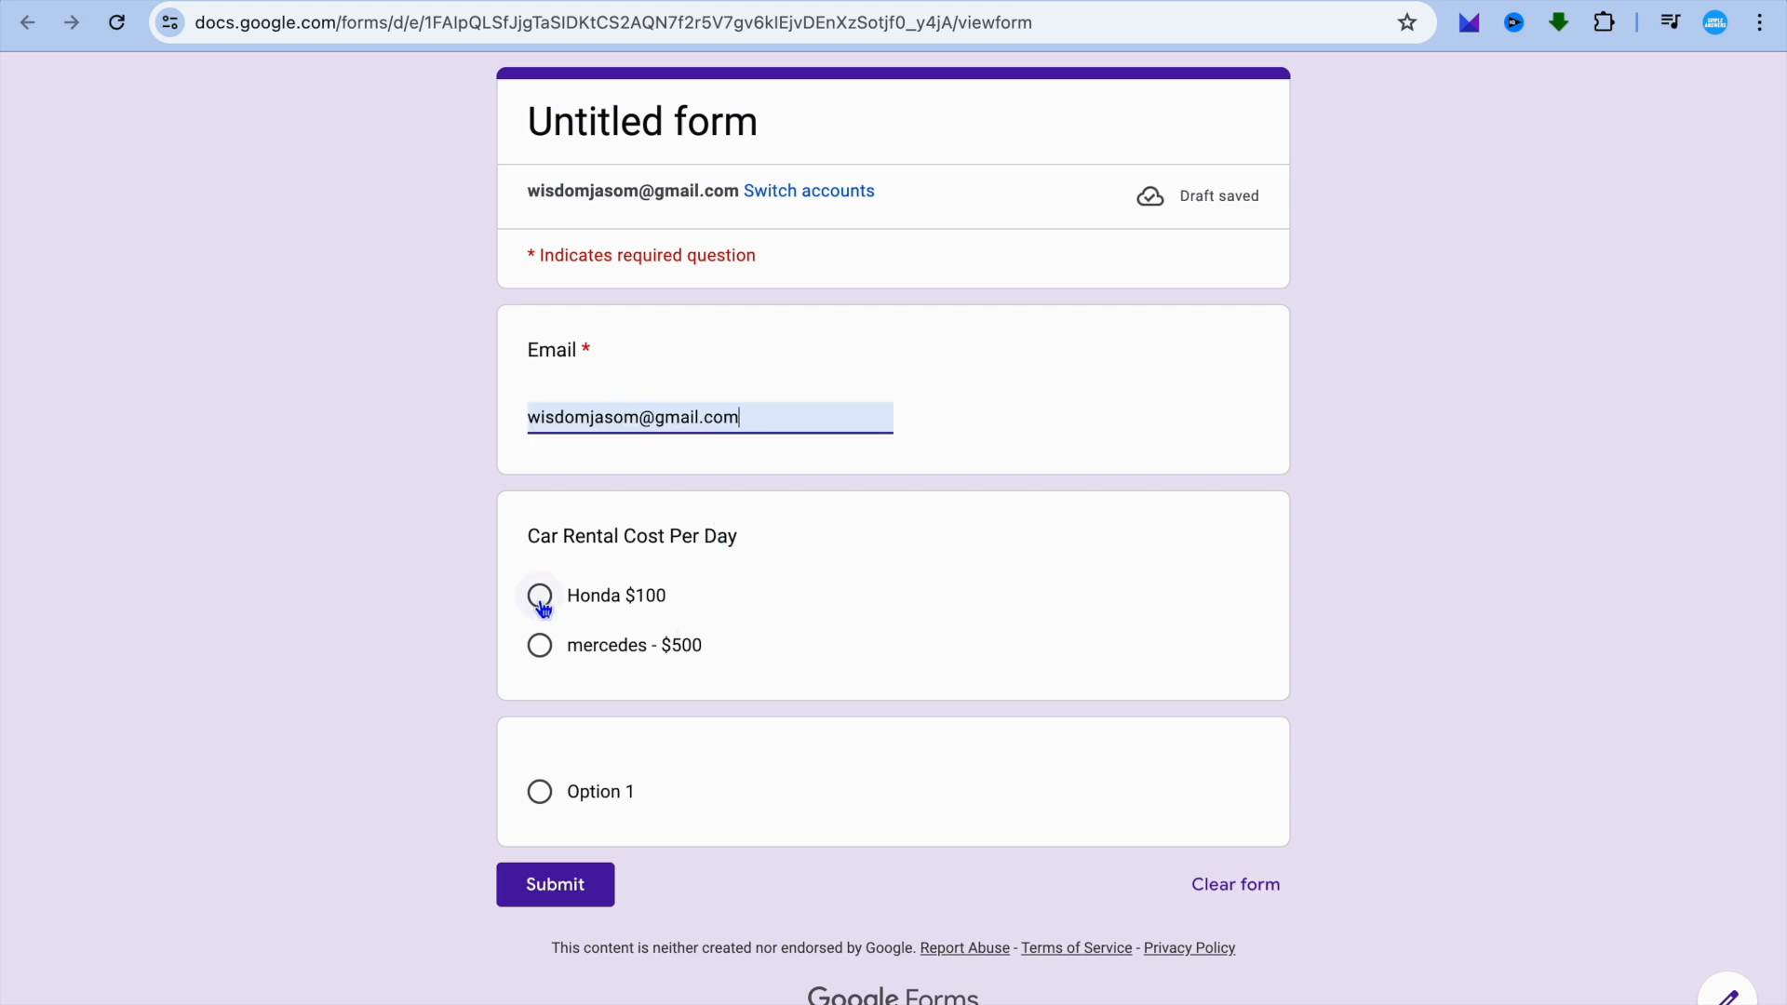
{"action": "left_click", "coordinate": [541, 601]}
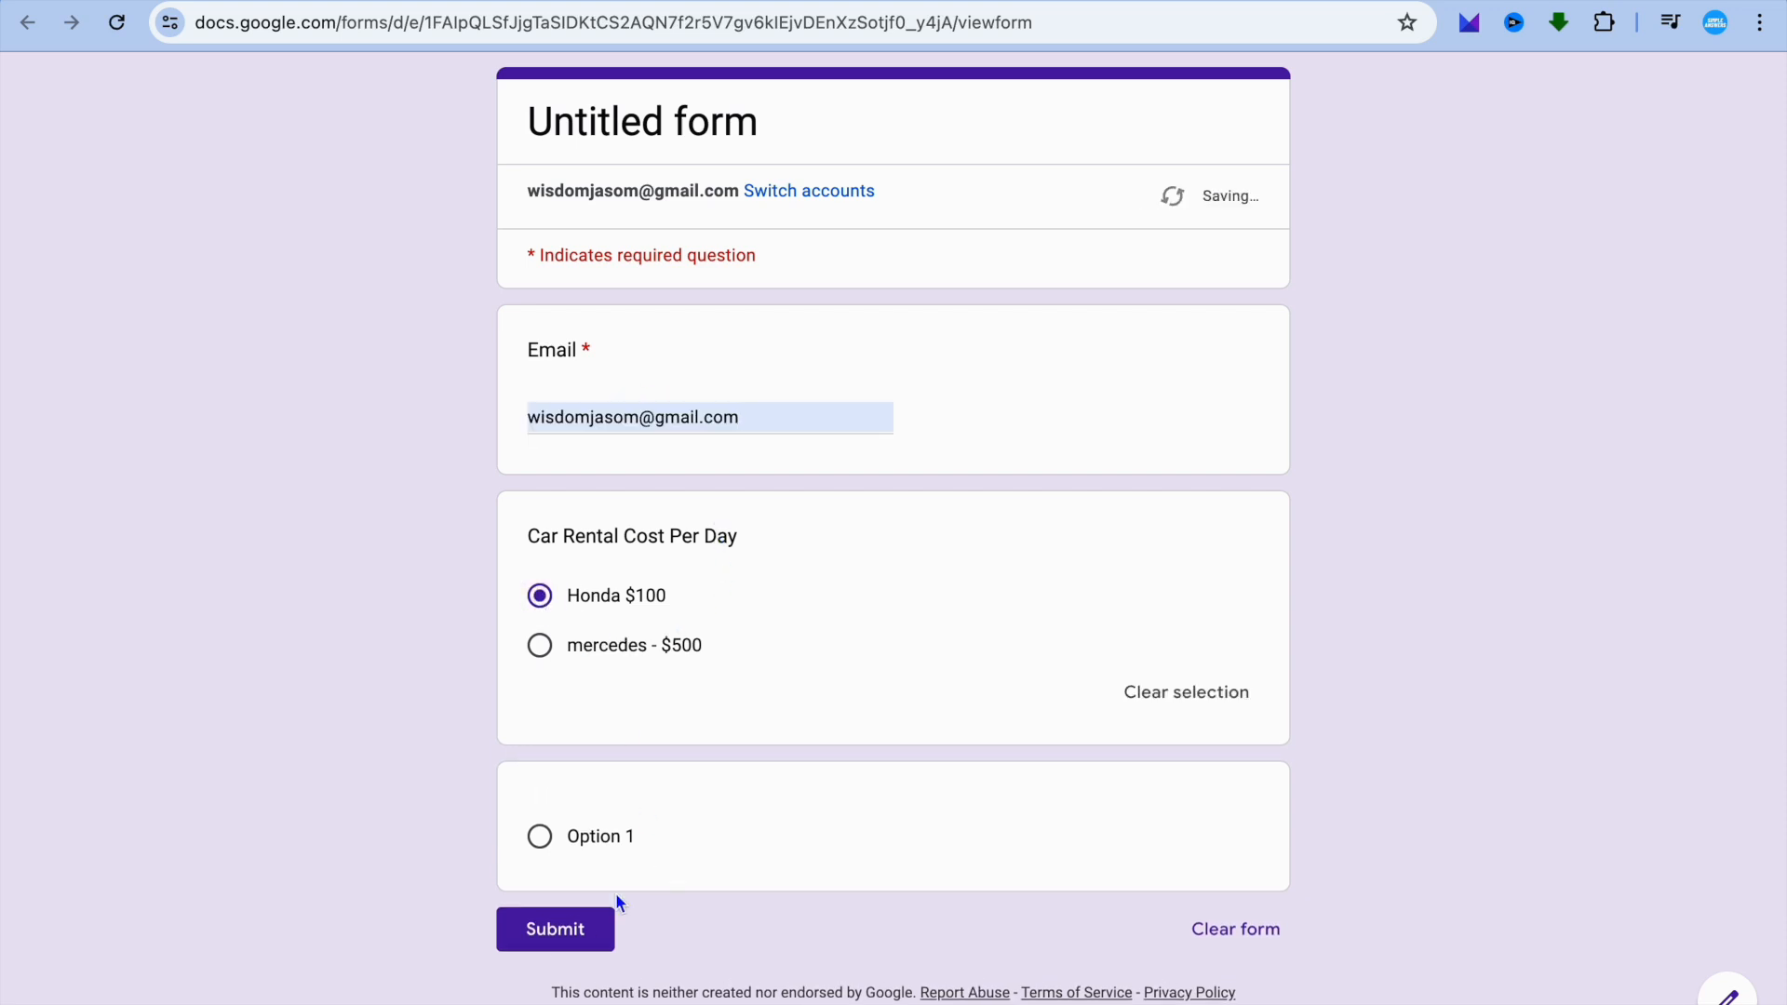
{"action": "left_click", "coordinate": [564, 939]}
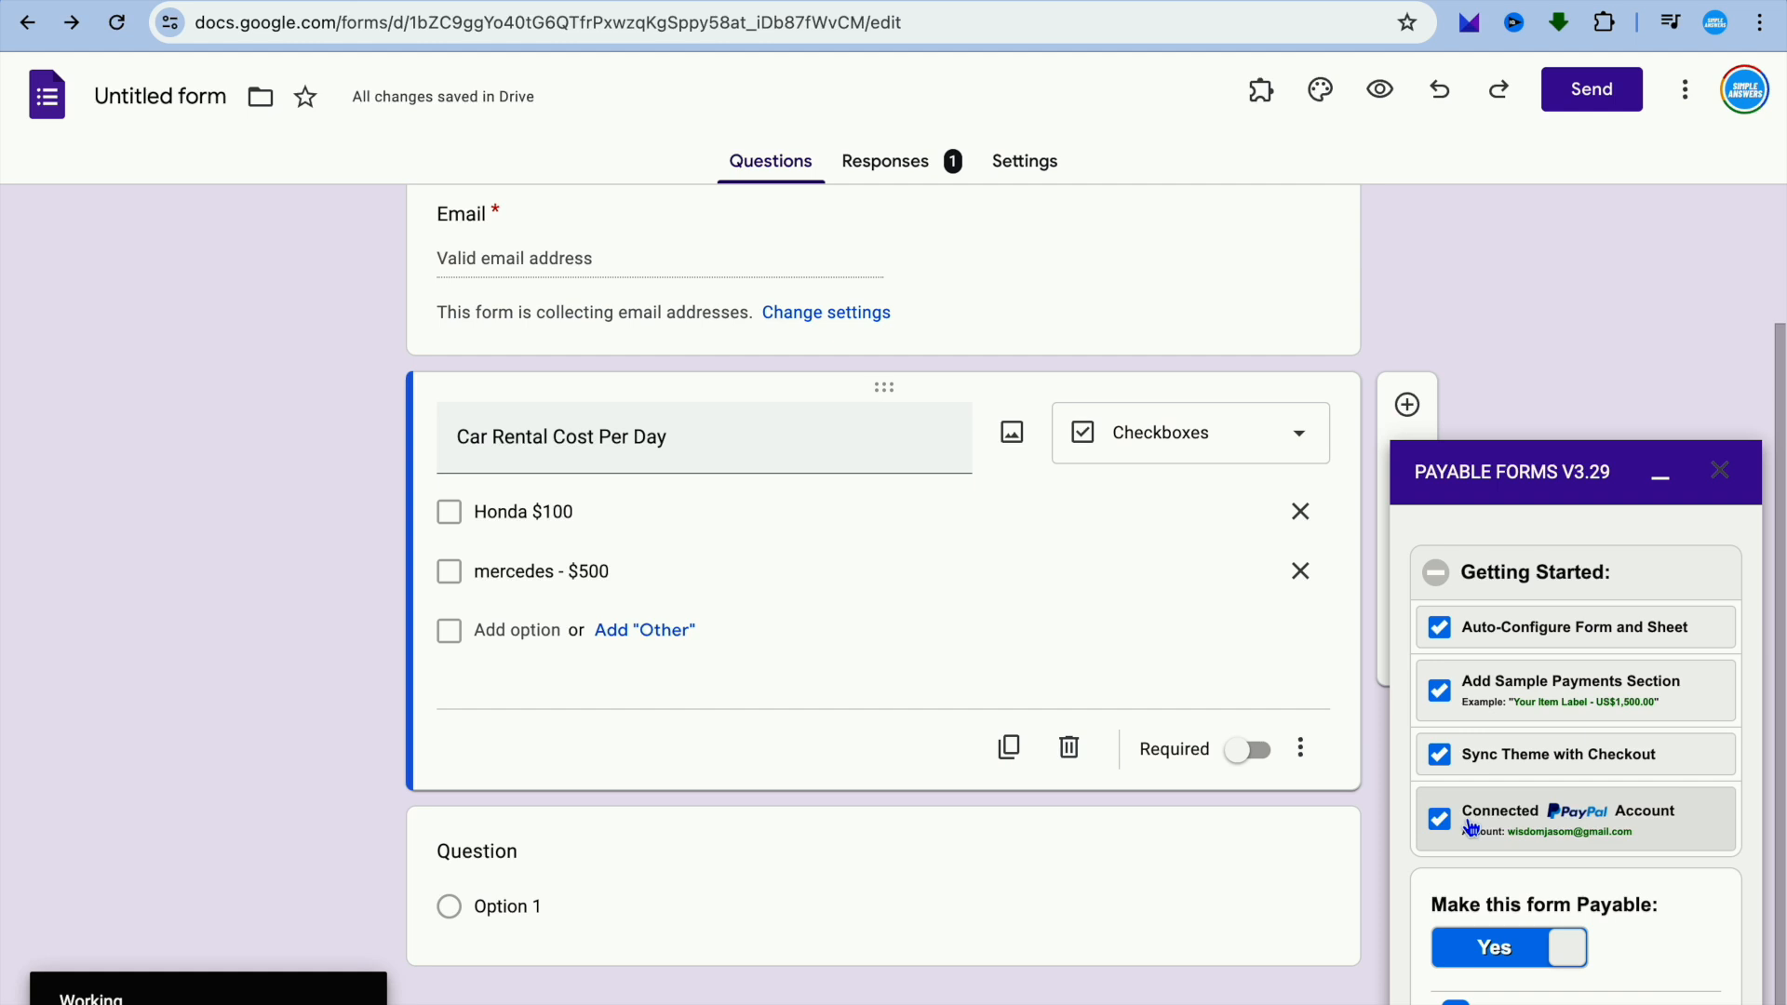
Review the test order's checkout page and the Testing Mode choices in the add-on's configuration options.
{"action": "scroll", "coordinate": [1469, 827], "scroll_direction": "down", "scroll_amount": 5}
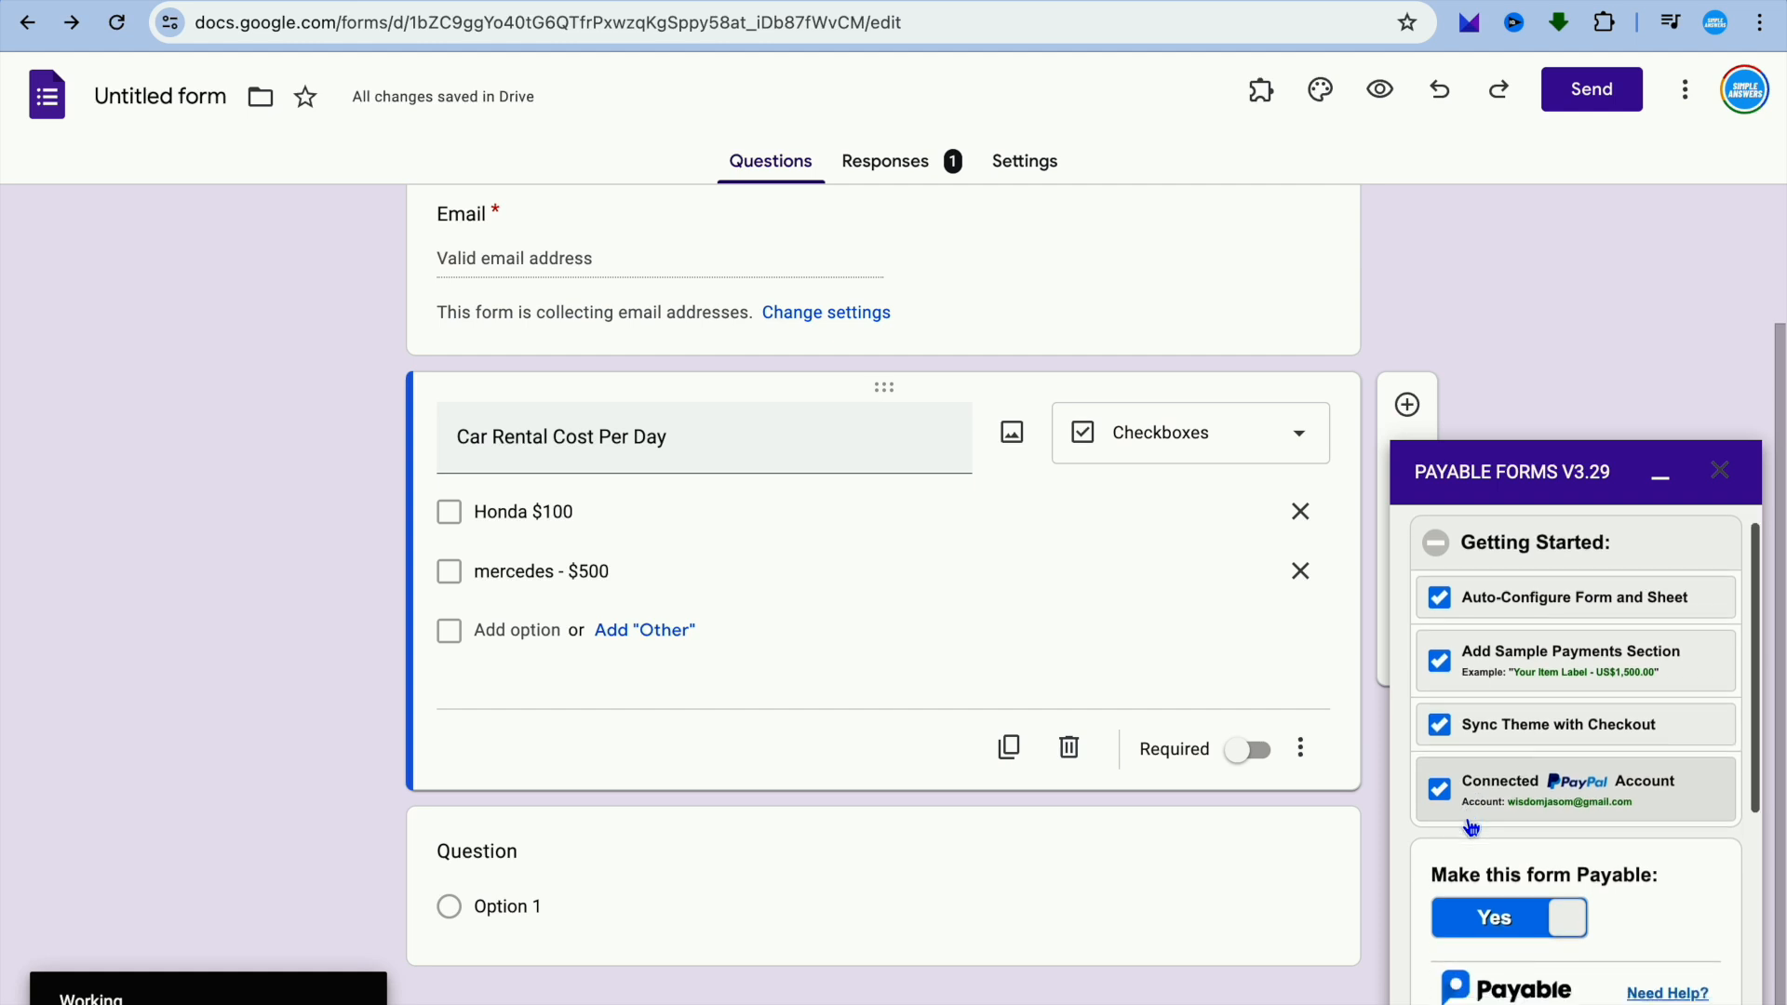
{"action": "scroll", "coordinate": [1468, 827], "scroll_direction": "down", "scroll_amount": 3}
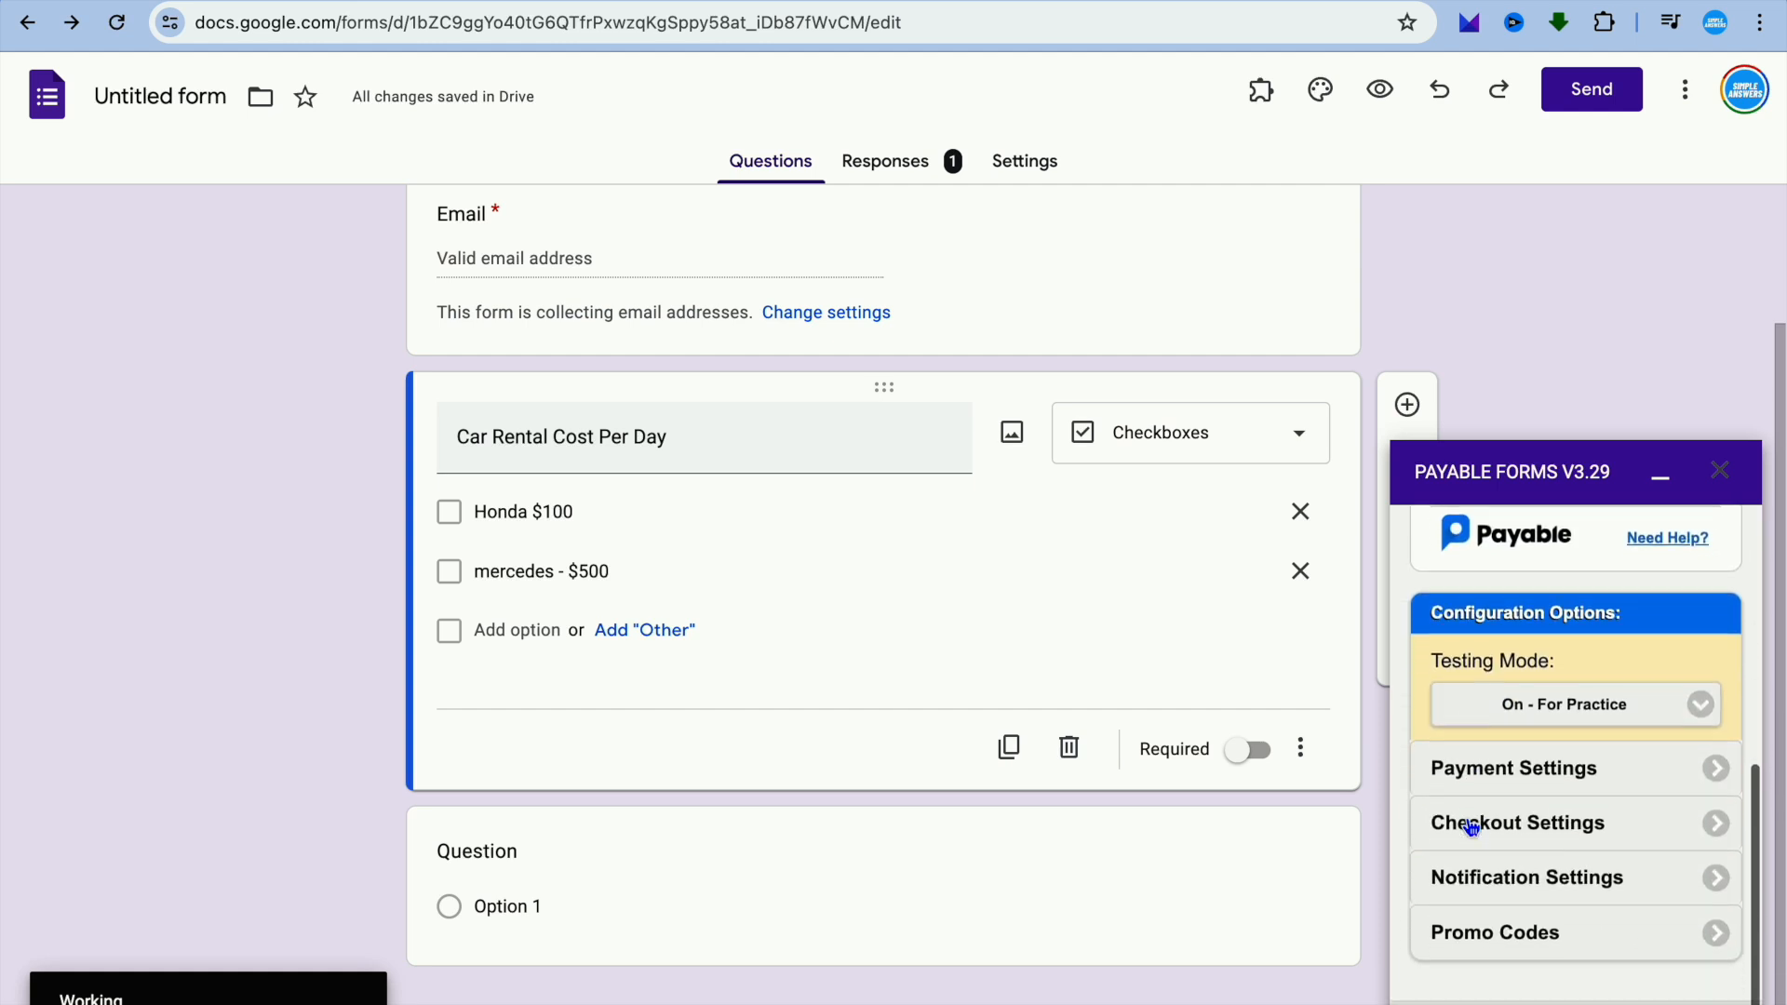
{"action": "left_click", "coordinate": [1702, 715]}
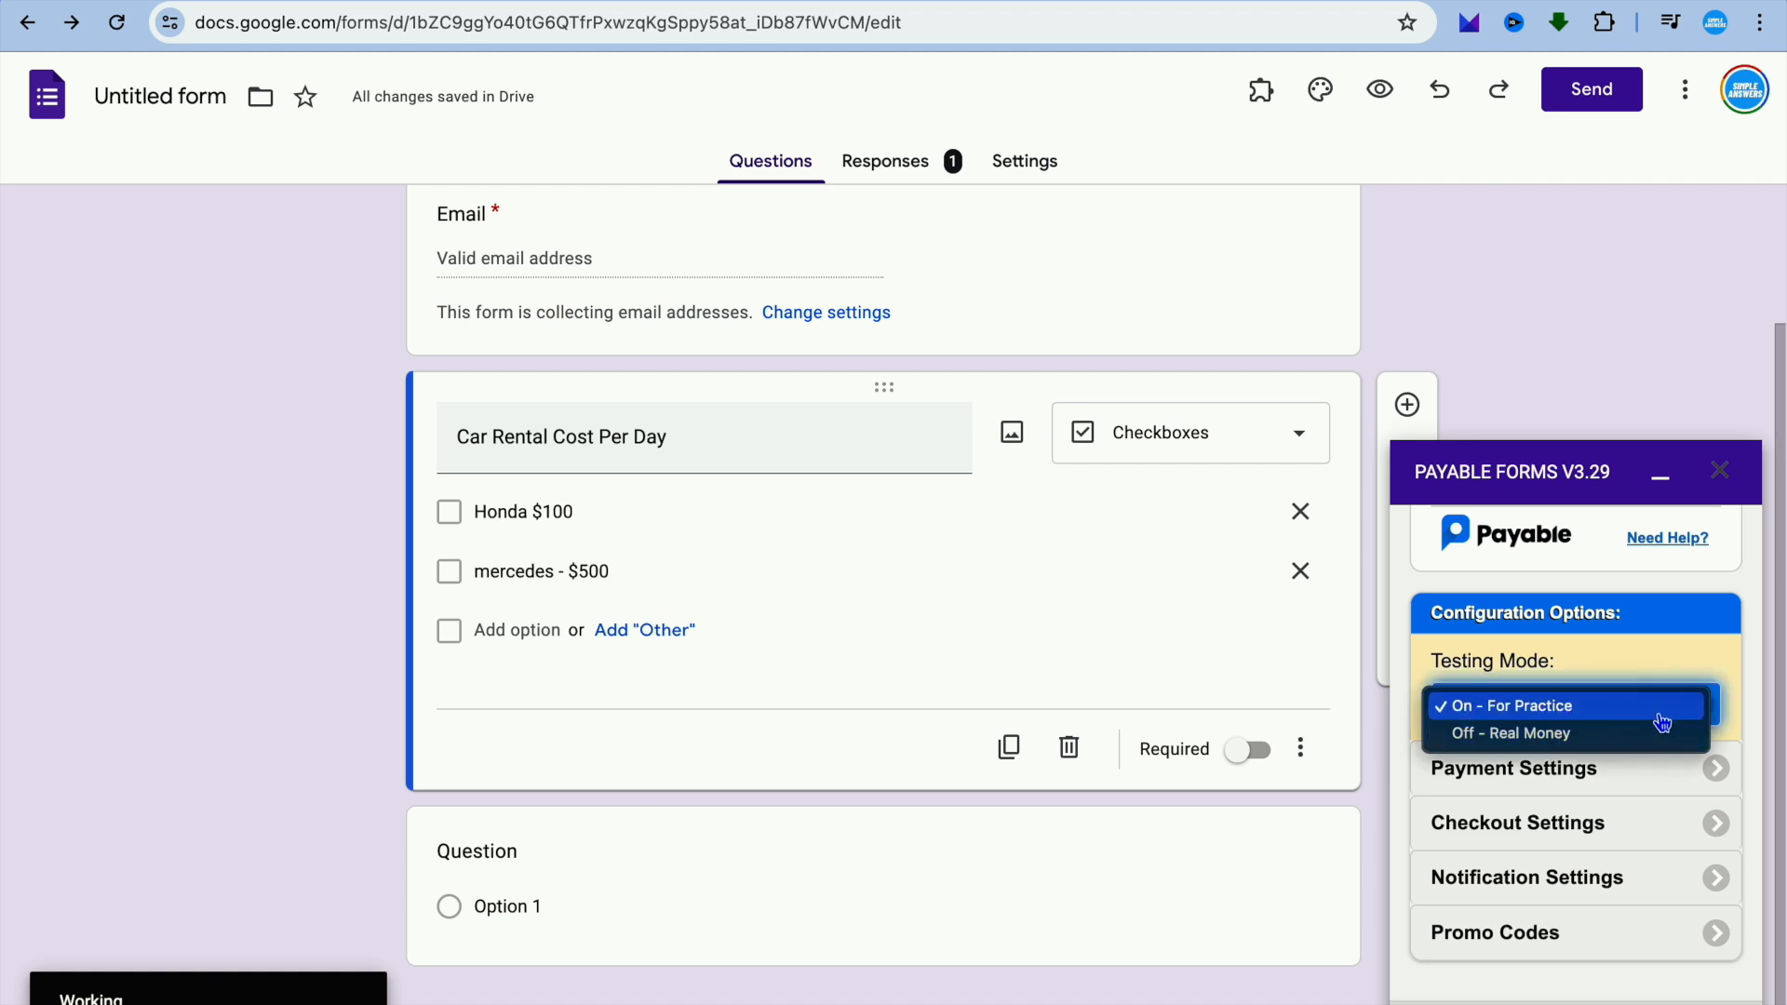
{"action": "left_click", "coordinate": [1671, 773]}
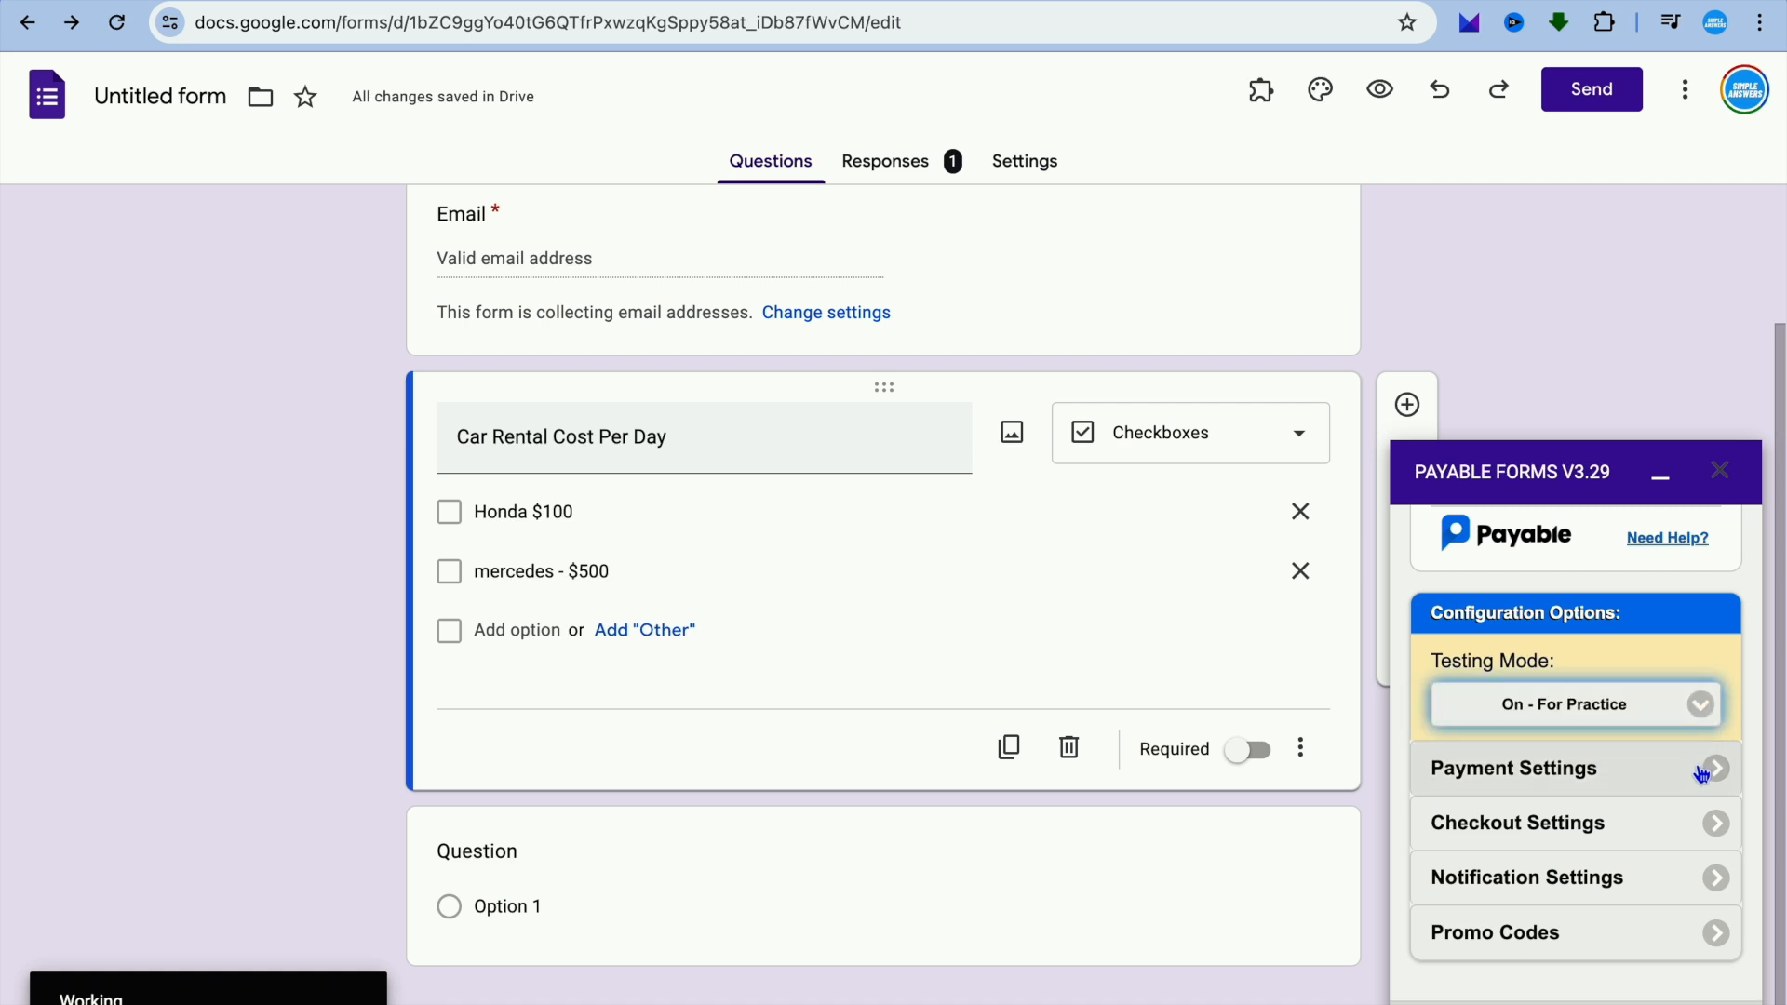
Examine the add-on's payment settings, including the provider, account and currency, and return to the configuration overview.
{"action": "left_click", "coordinate": [1711, 775]}
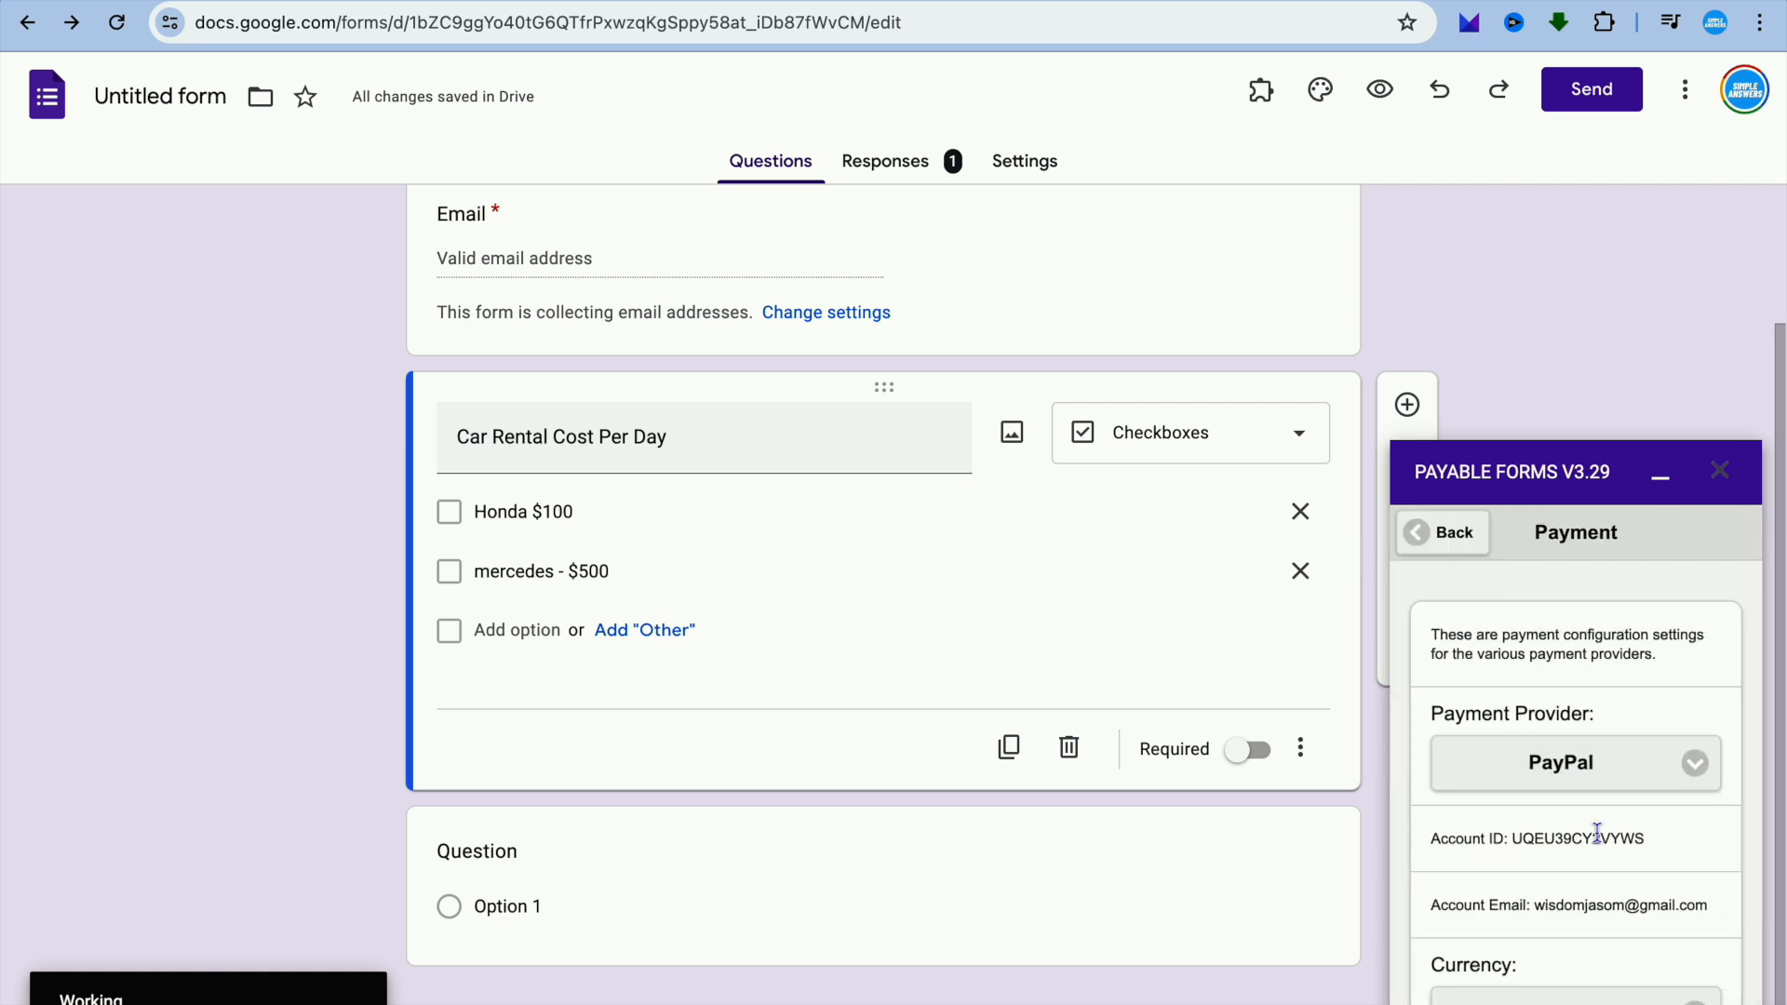
{"action": "scroll", "coordinate": [1598, 833], "scroll_direction": "down", "scroll_amount": 2}
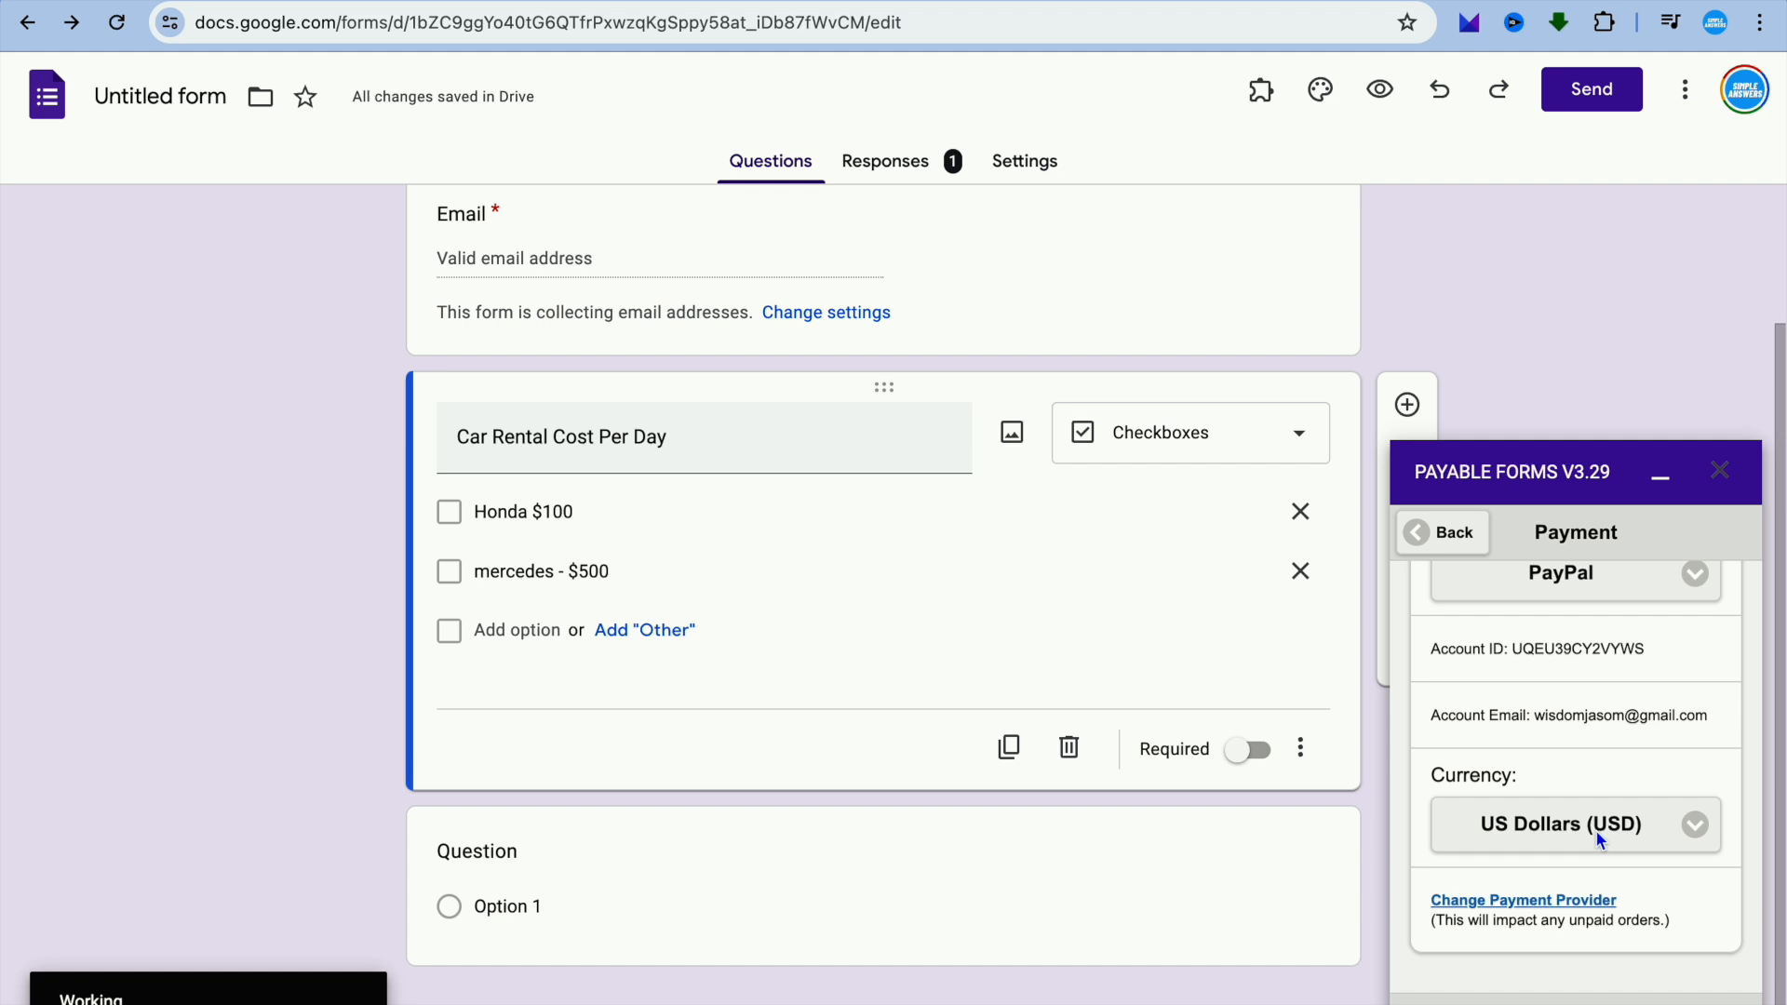
{"action": "left_click", "coordinate": [1419, 531]}
Look through the checkout settings for payment category, shipping address, tax, handling fee and custom messages, and return to the overview.
{"action": "scroll", "coordinate": [1532, 843], "scroll_direction": "down", "scroll_amount": 1}
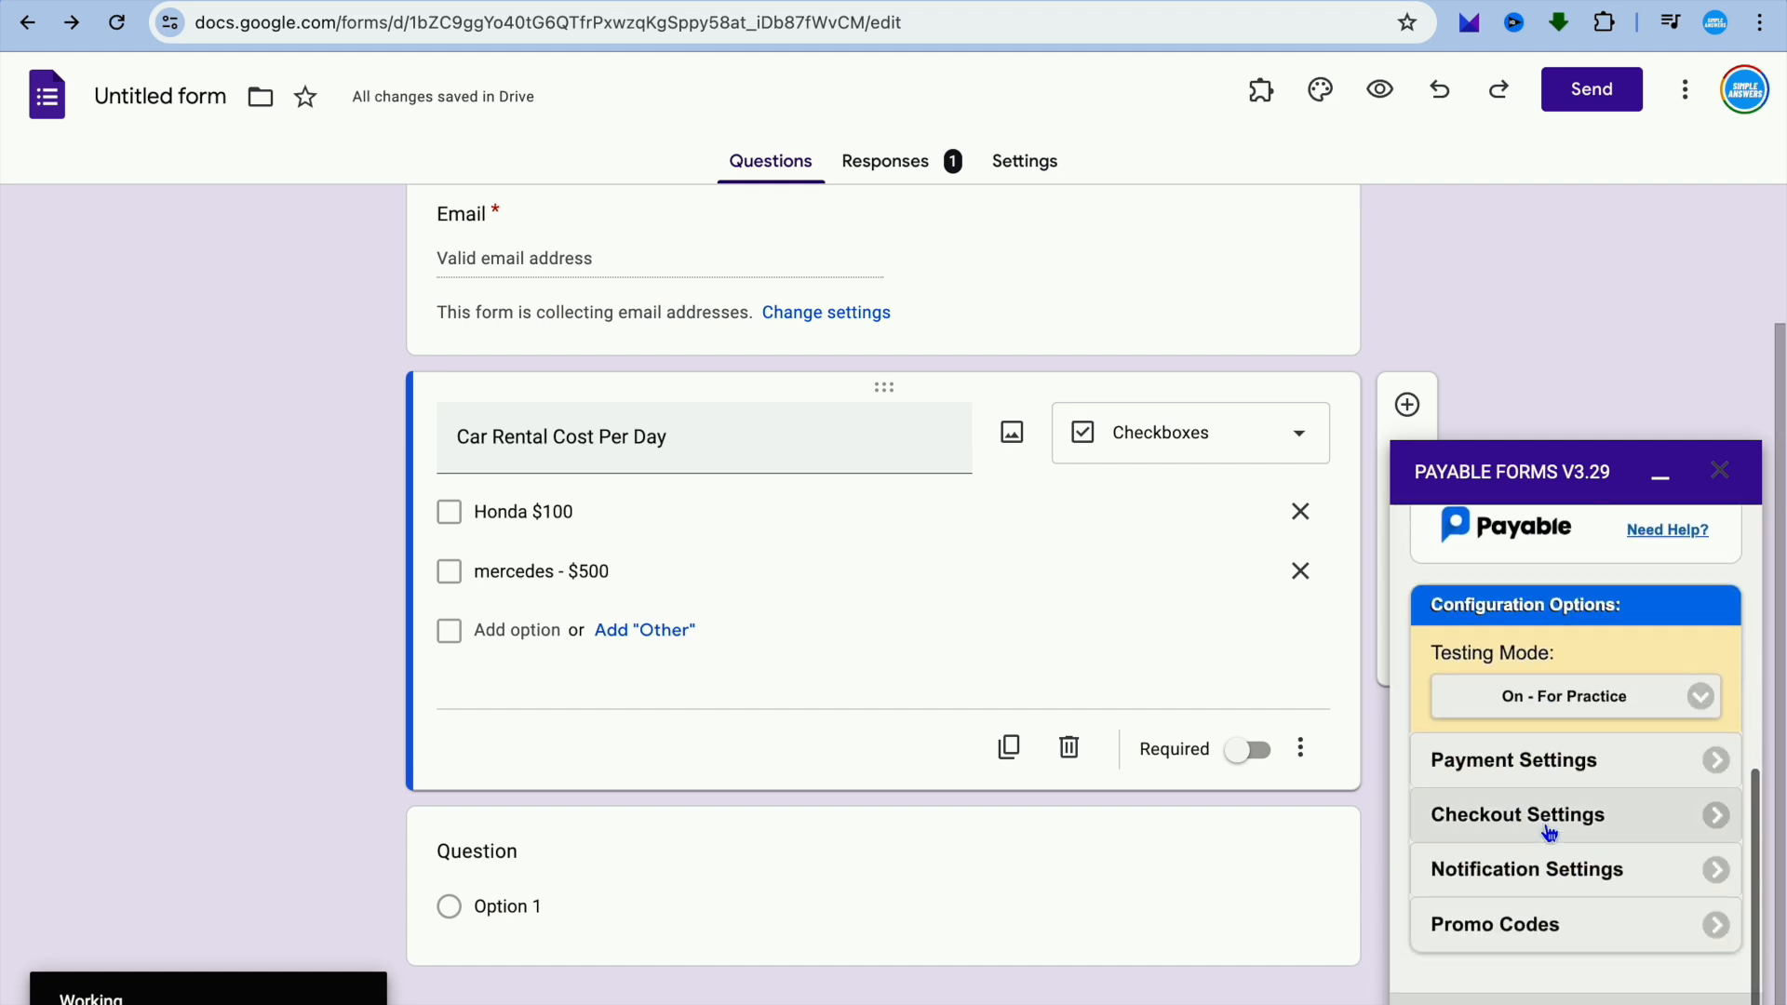
{"action": "left_click", "coordinate": [1709, 828]}
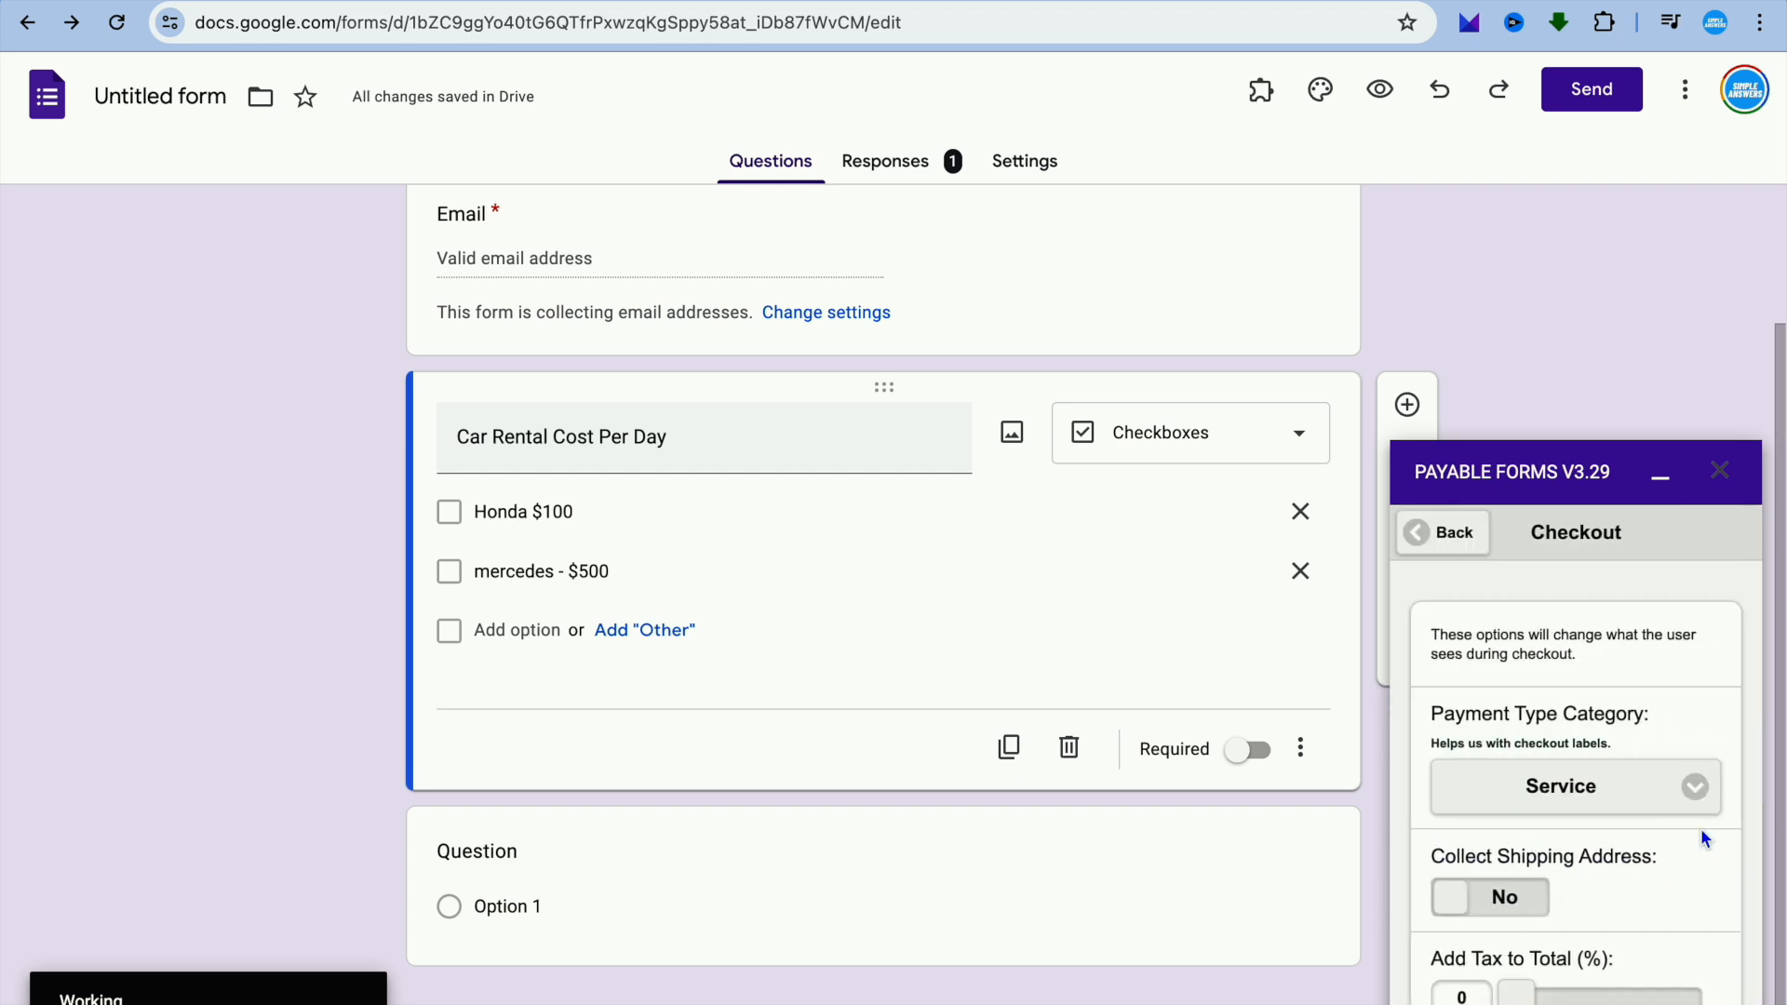
{"action": "scroll", "coordinate": [1701, 829], "scroll_direction": "down", "scroll_amount": 1}
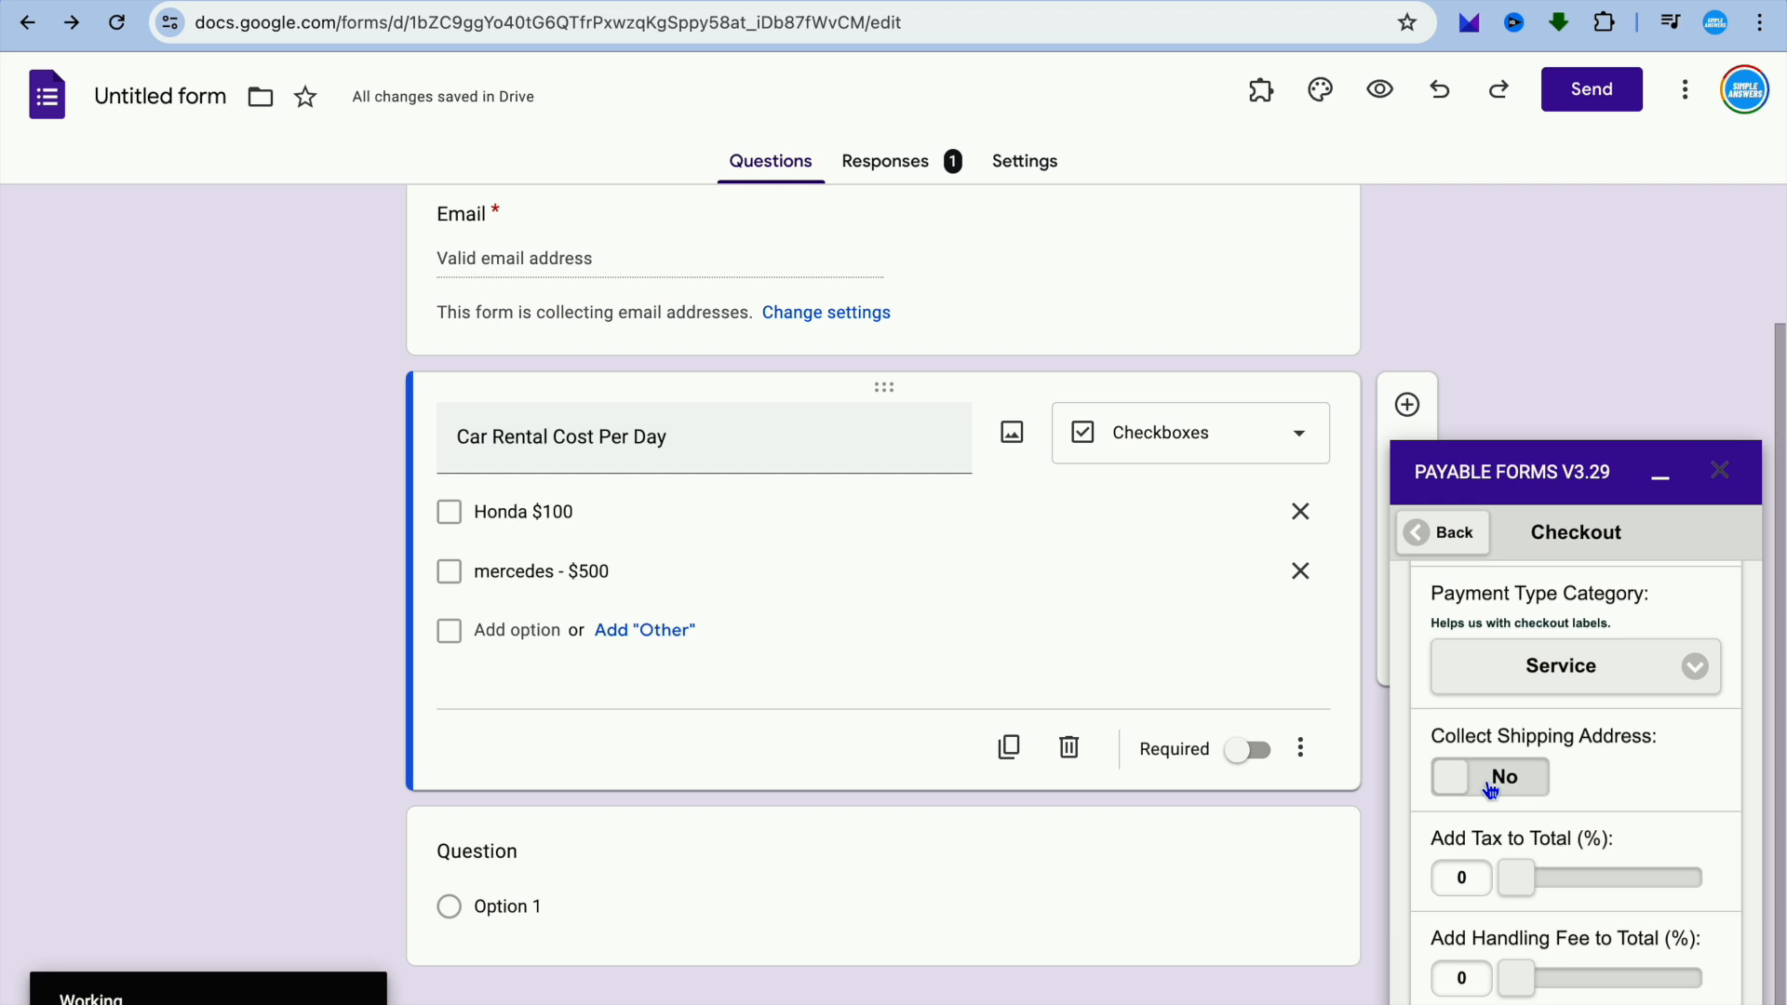
{"action": "scroll", "coordinate": [1509, 791], "scroll_direction": "down", "scroll_amount": 3}
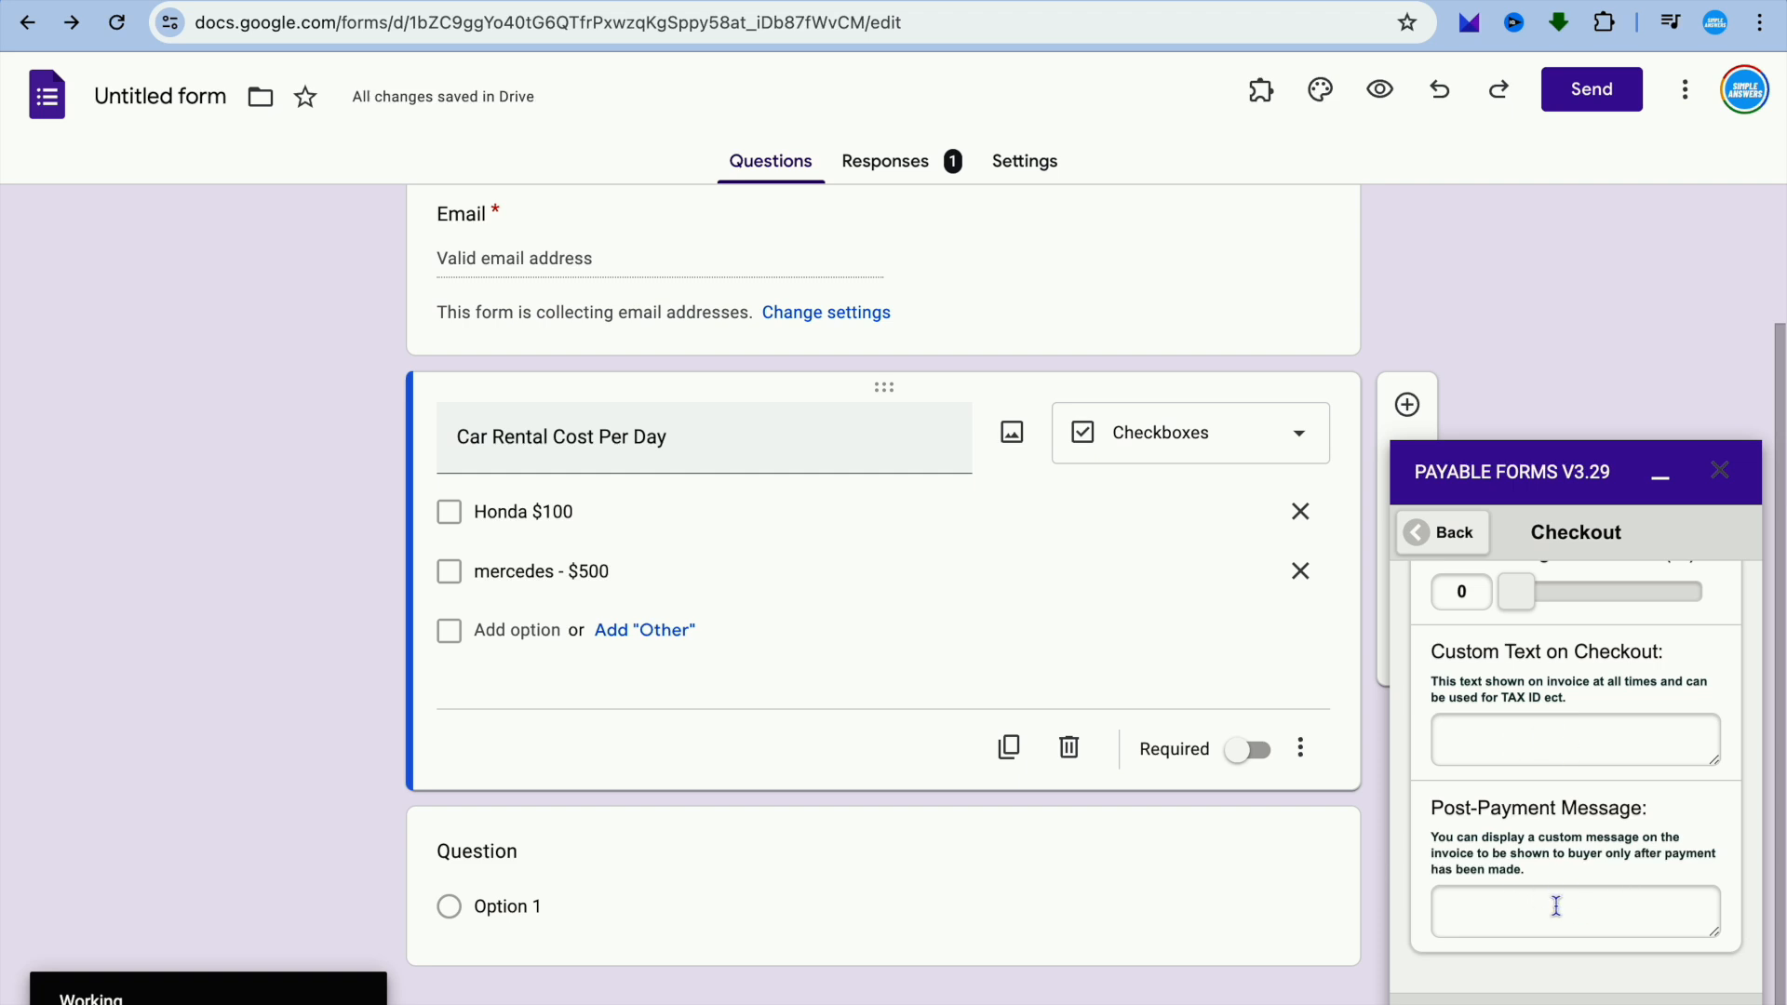
{"action": "left_click", "coordinate": [1420, 532]}
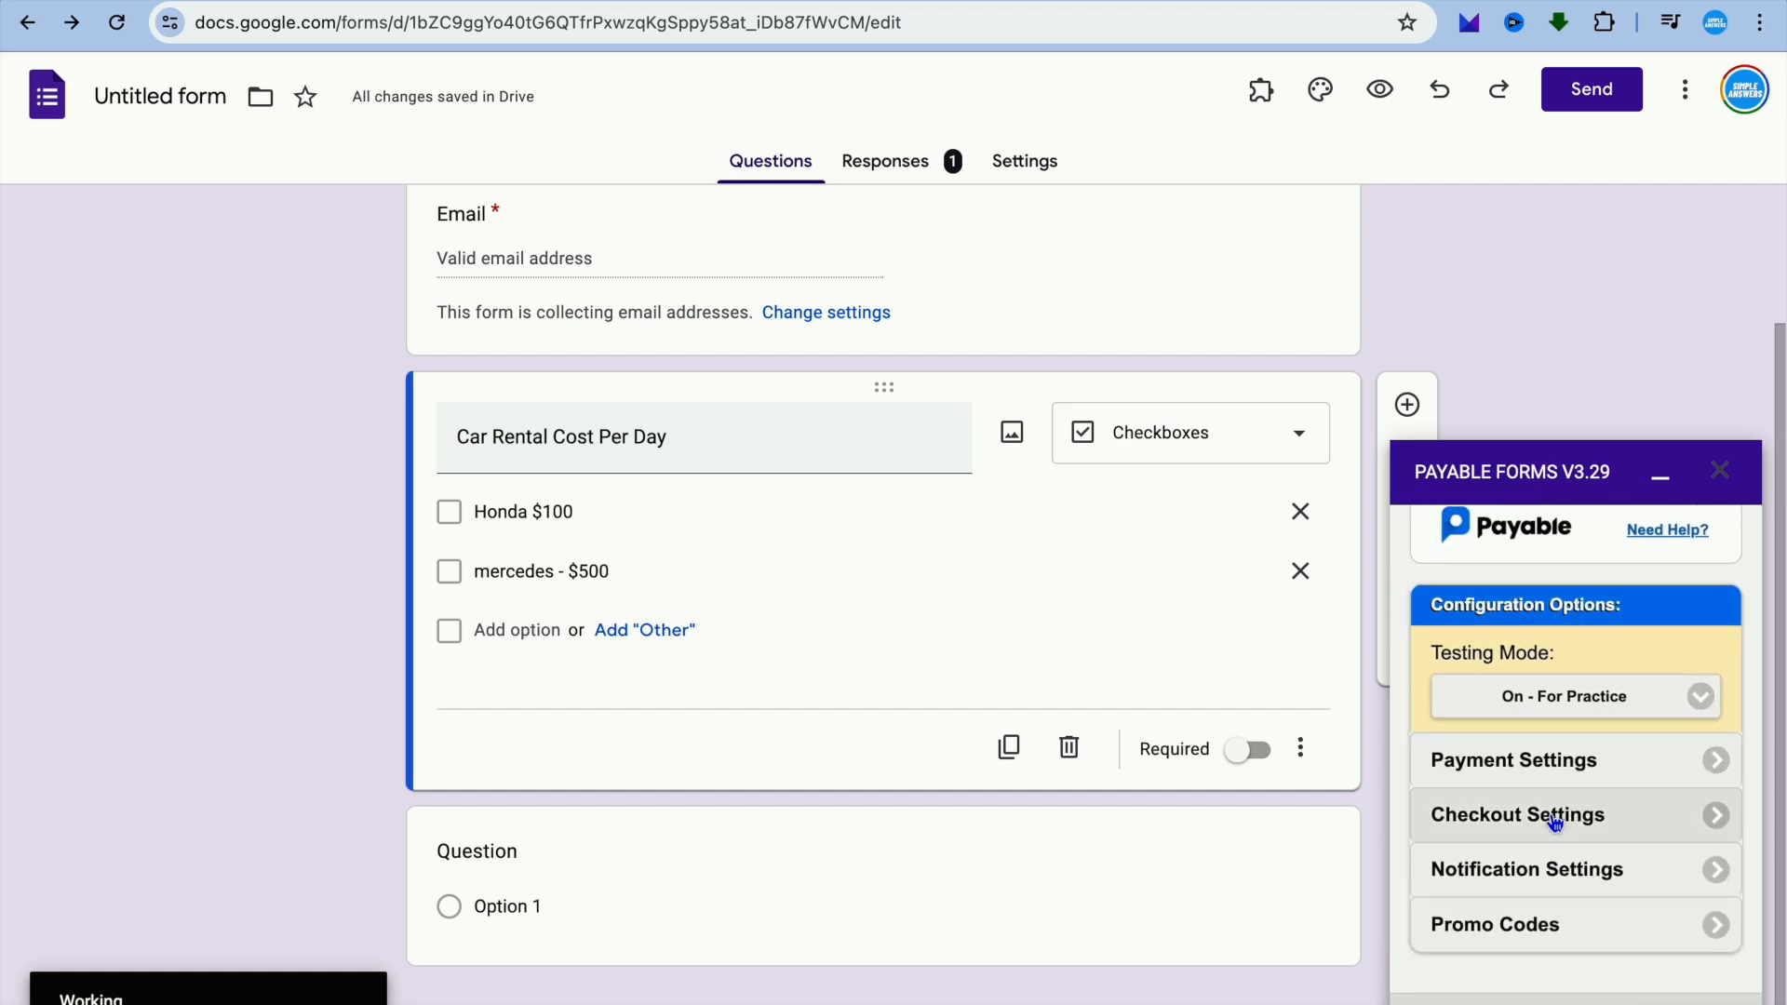
Look over the promo code settings for label, type and value, and return to the configuration overview.
{"action": "left_click", "coordinate": [1580, 929]}
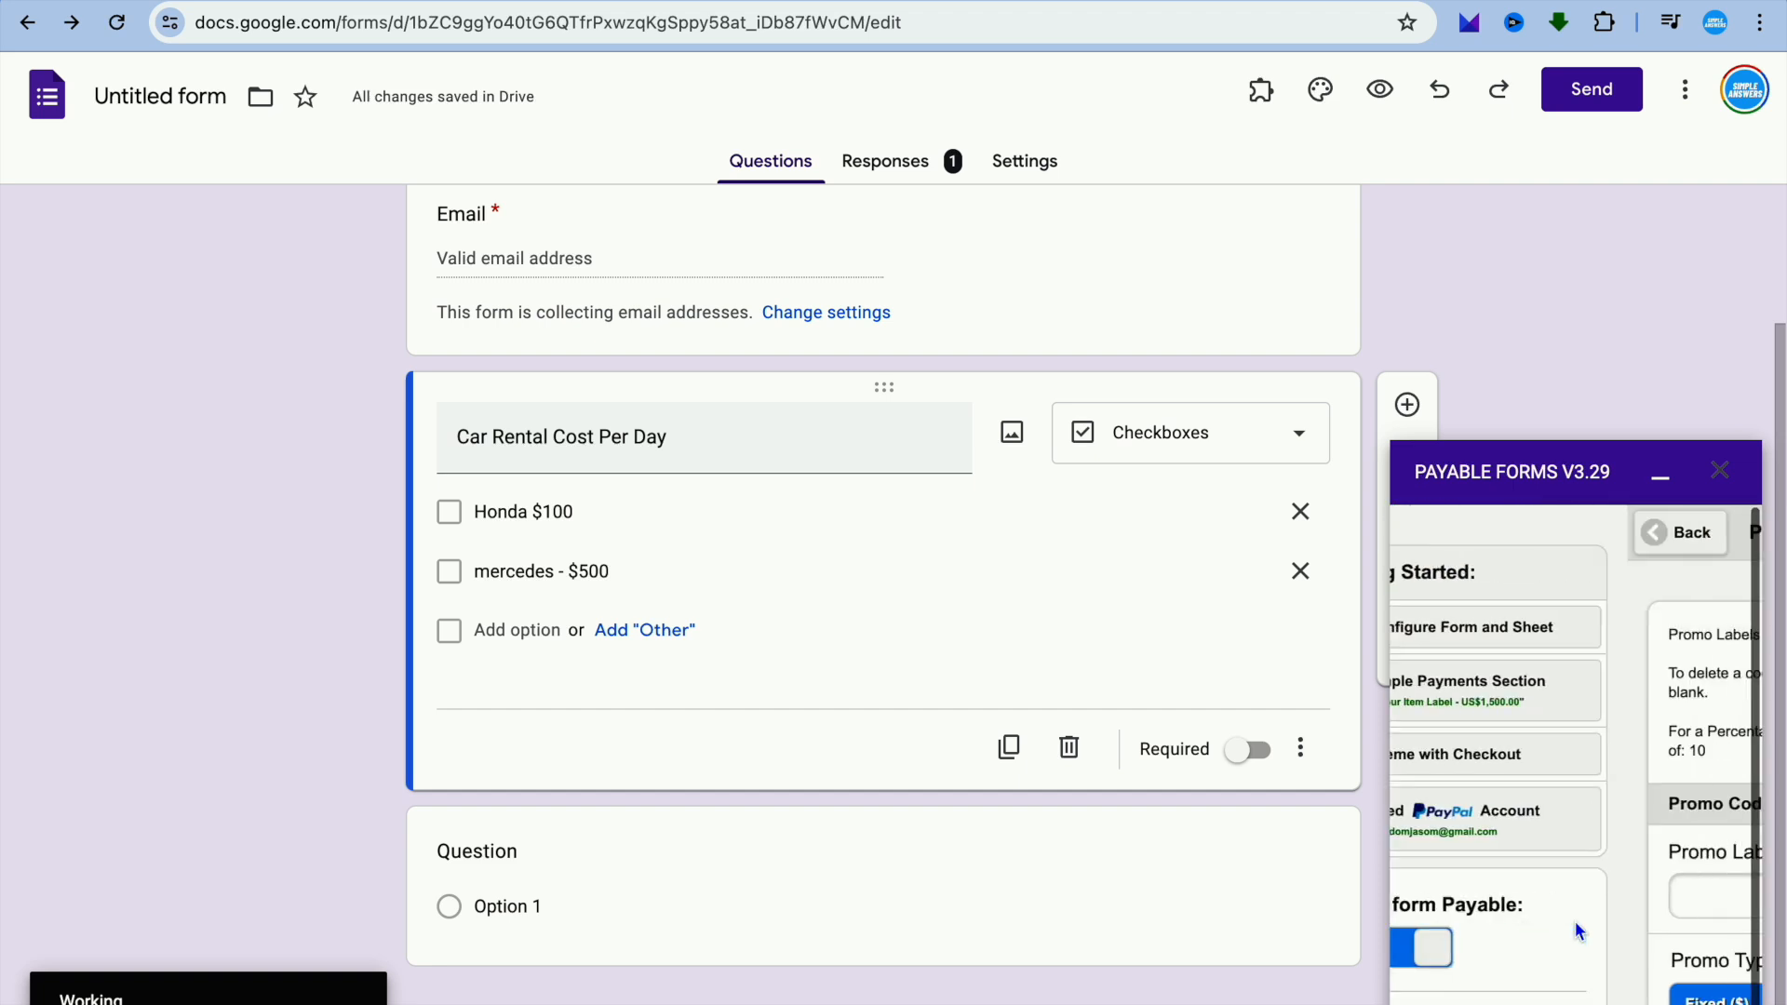
{"action": "scroll", "coordinate": [1580, 931], "scroll_direction": "down", "scroll_amount": 8}
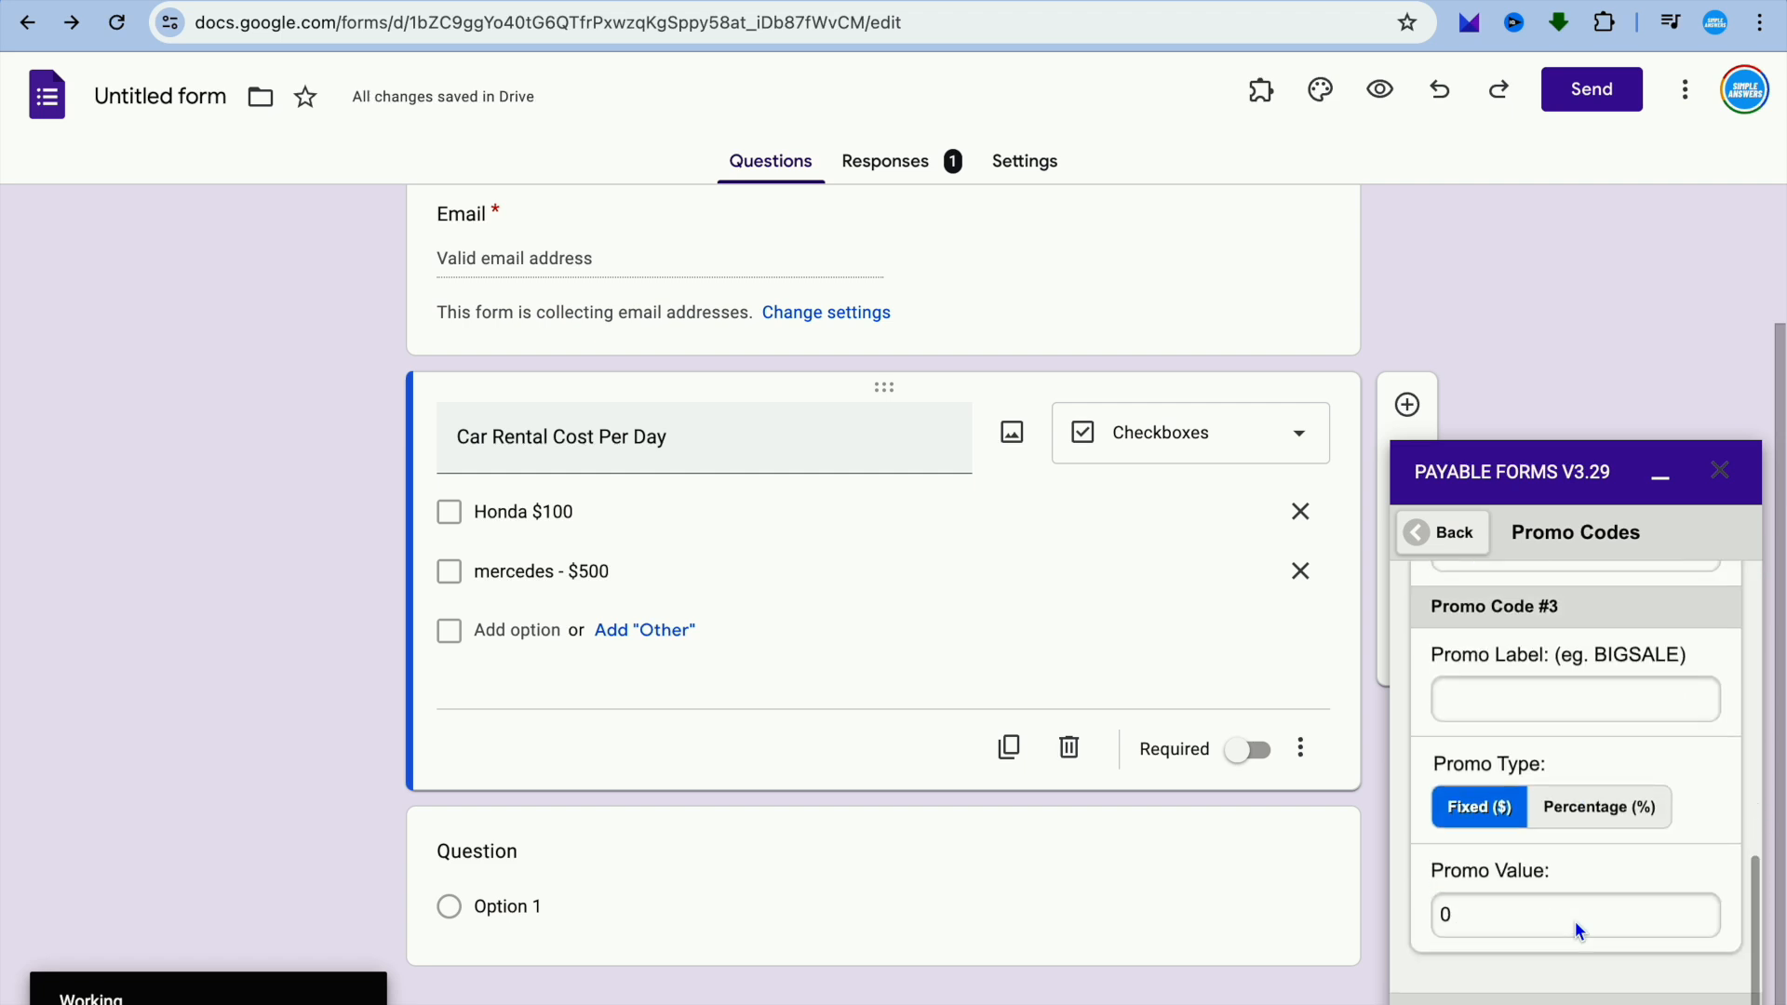
{"action": "left_click", "coordinate": [1421, 532]}
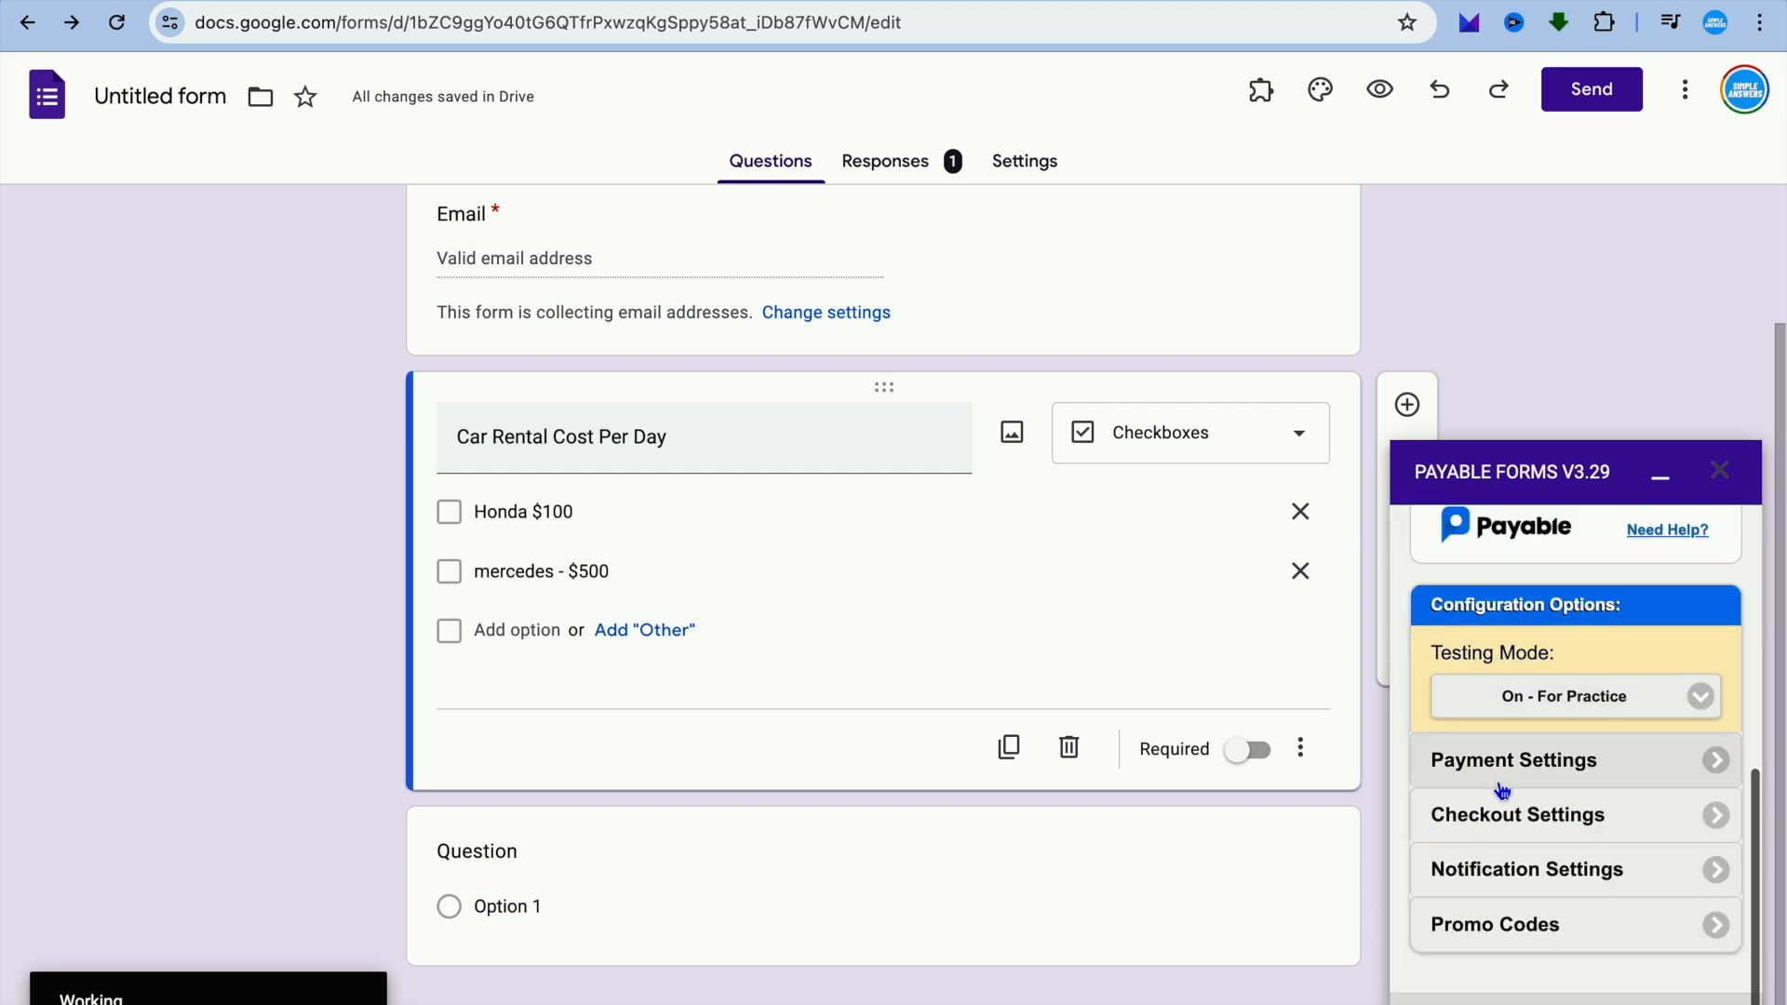
Review the notification settings for email style, order email bodies and payment reminders, and close the Payable Forms add-on.
{"action": "left_click", "coordinate": [1504, 861]}
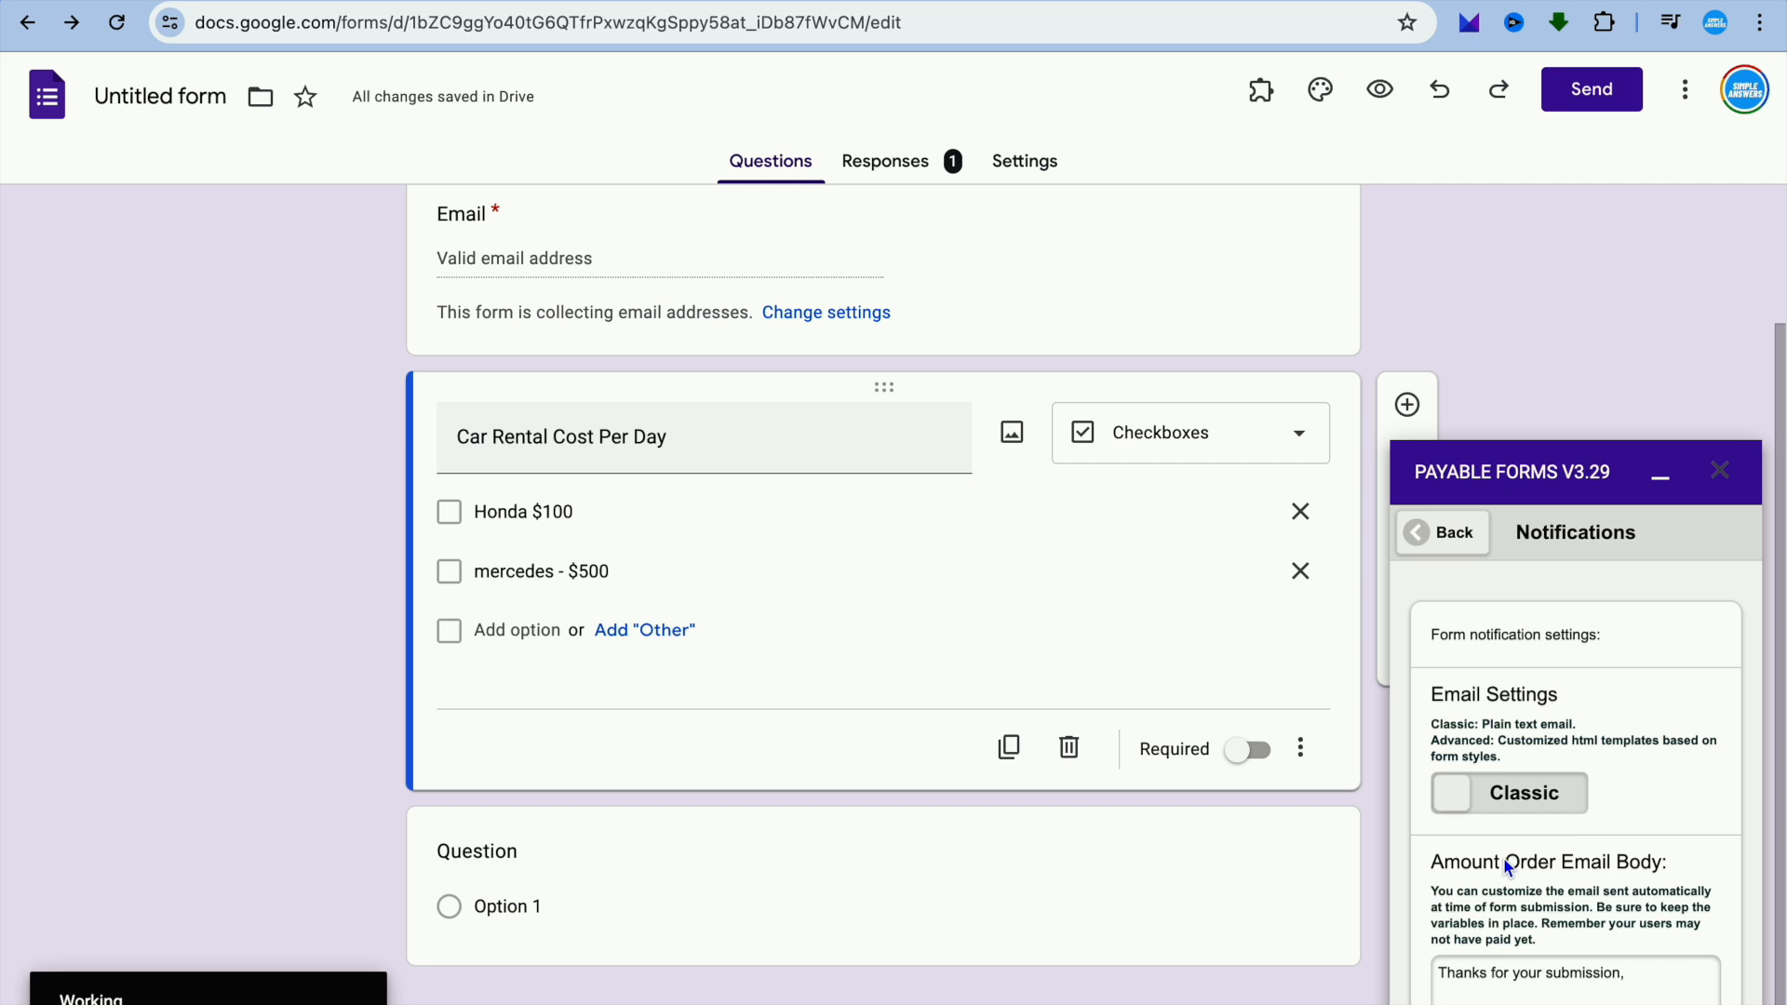
{"action": "scroll", "coordinate": [1507, 866], "scroll_direction": "down", "scroll_amount": 10}
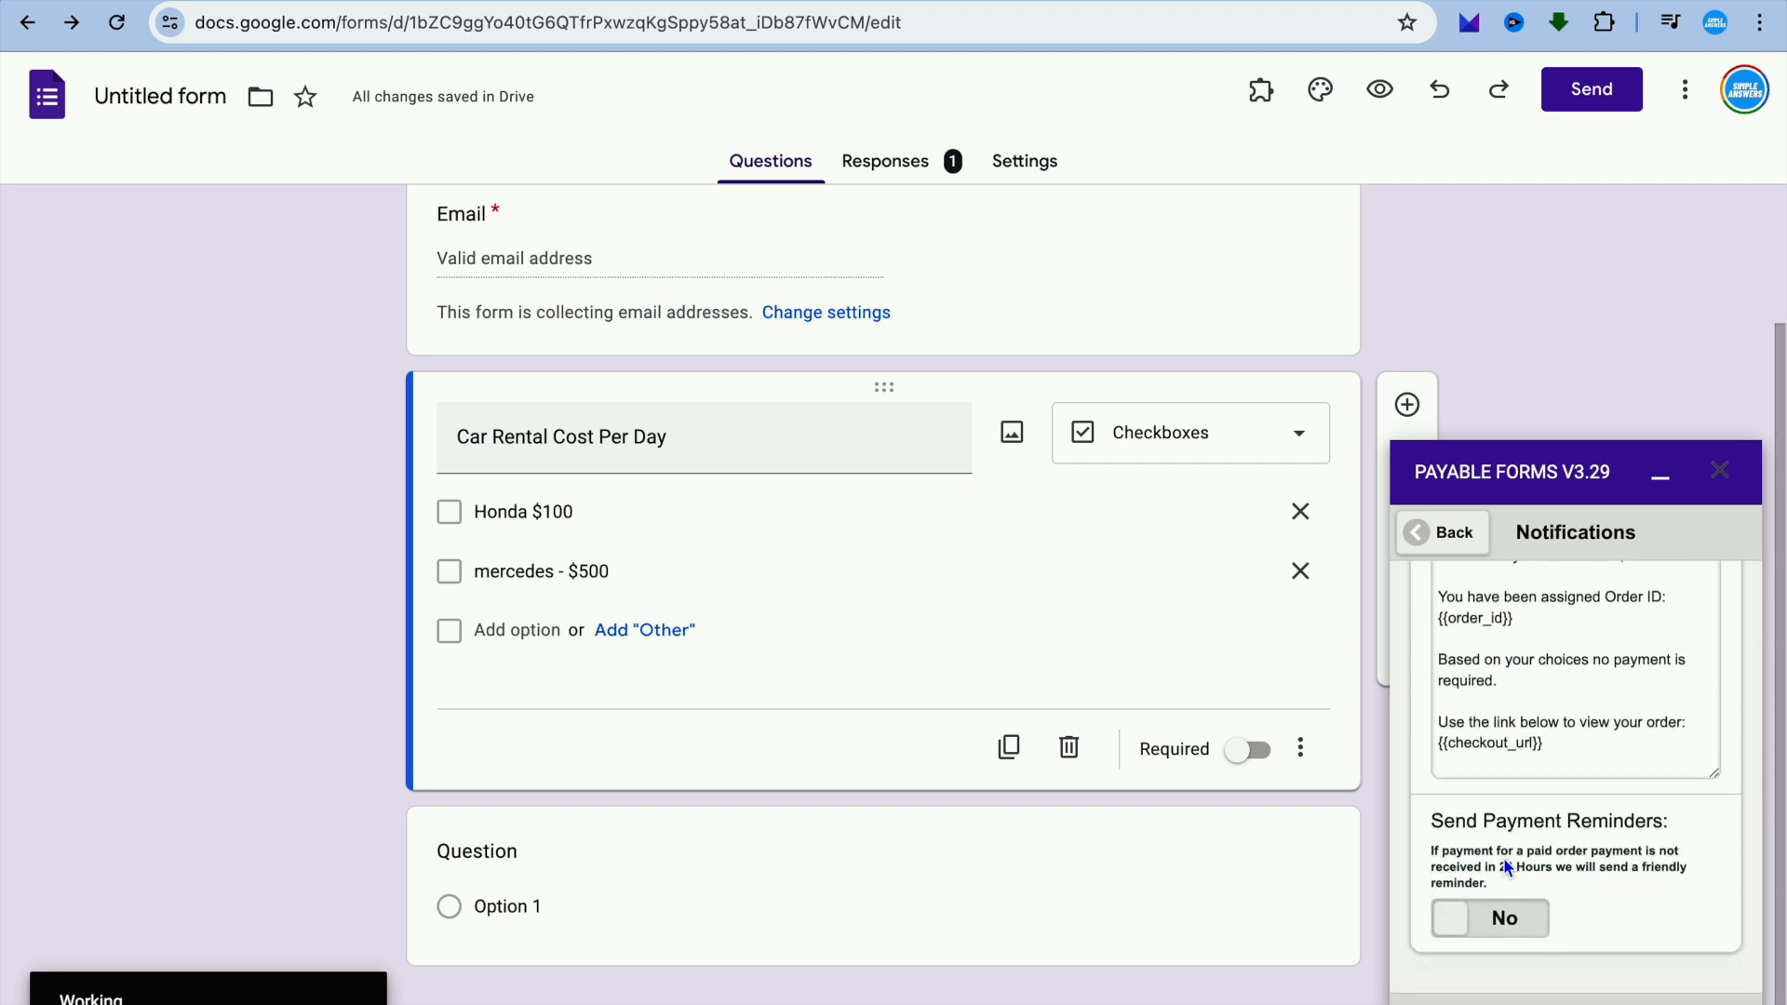
{"action": "scroll", "coordinate": [1504, 857], "scroll_direction": "up", "scroll_amount": 10}
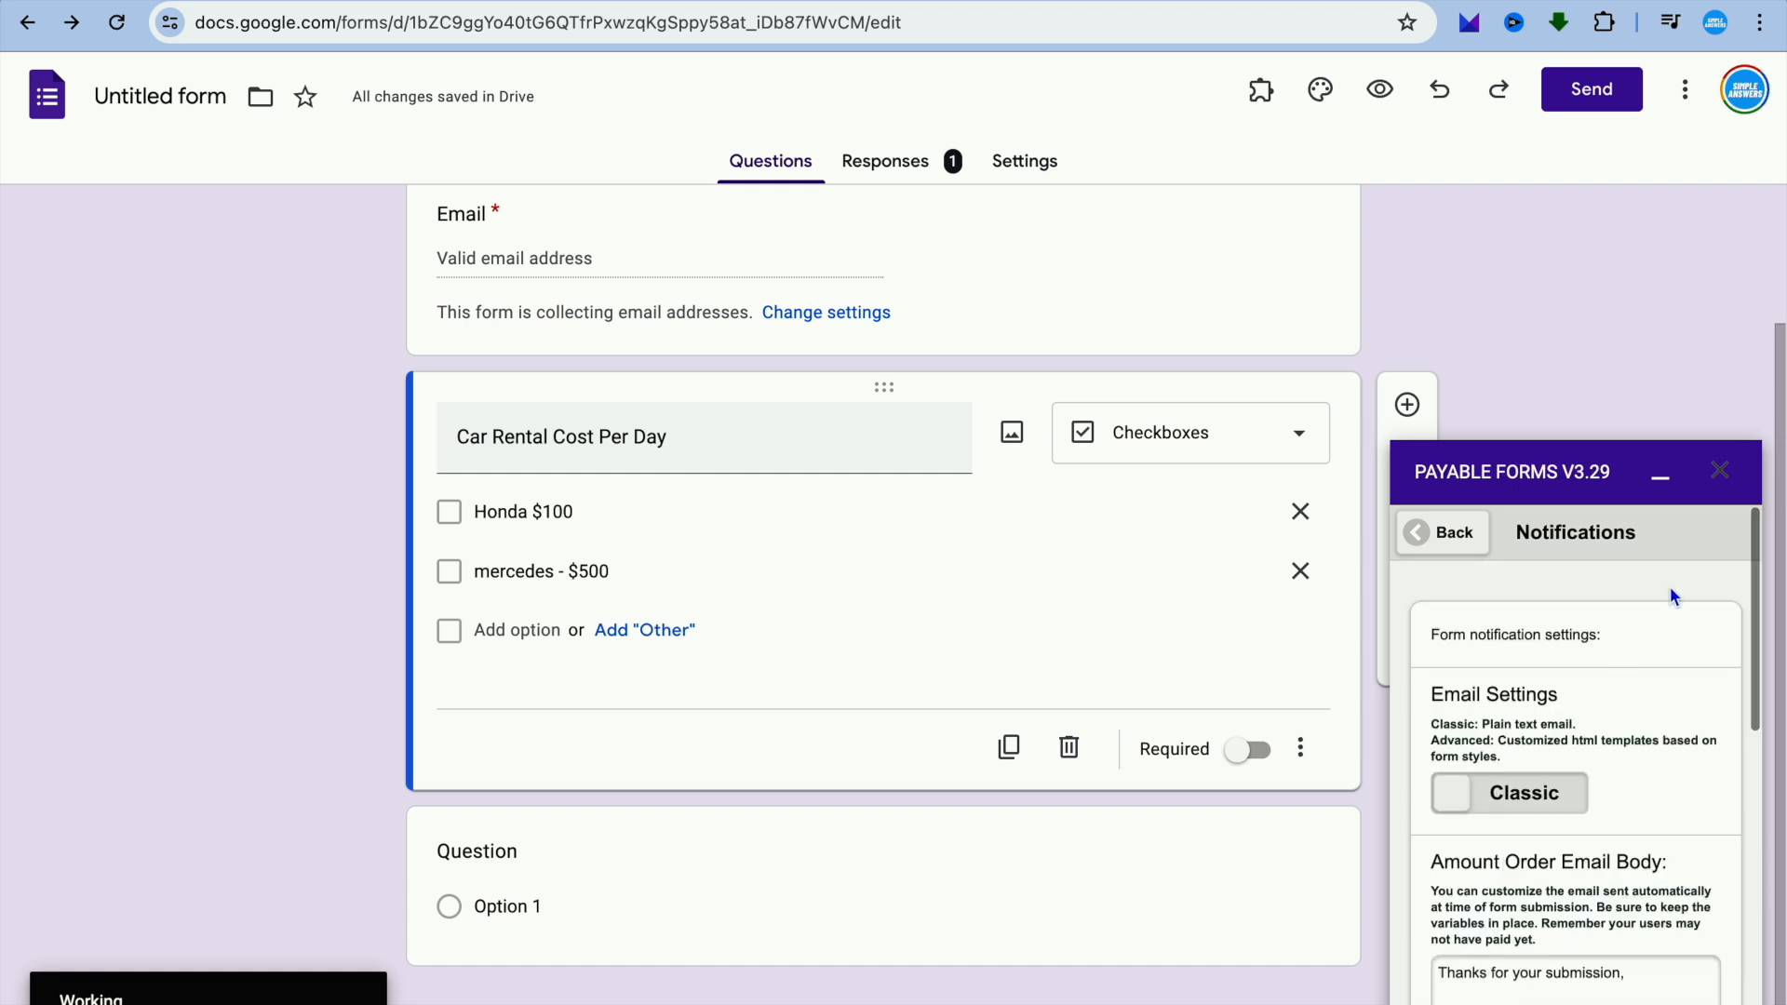
{"action": "left_click", "coordinate": [1720, 475]}
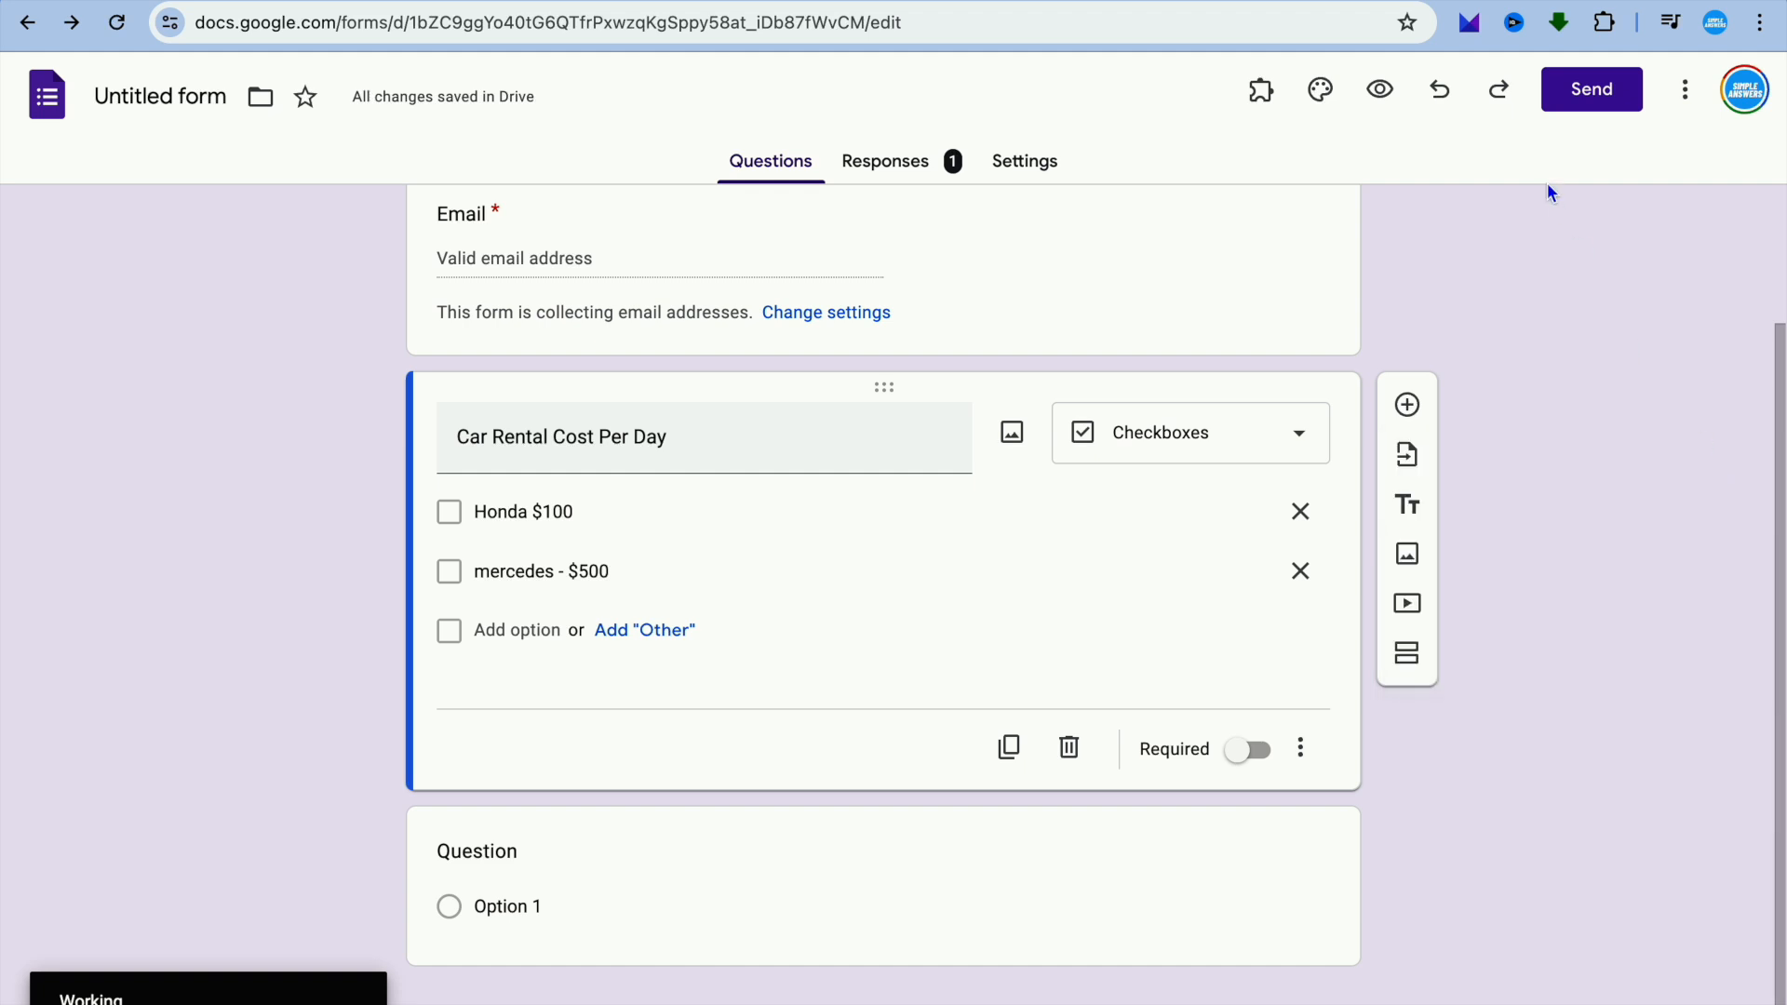